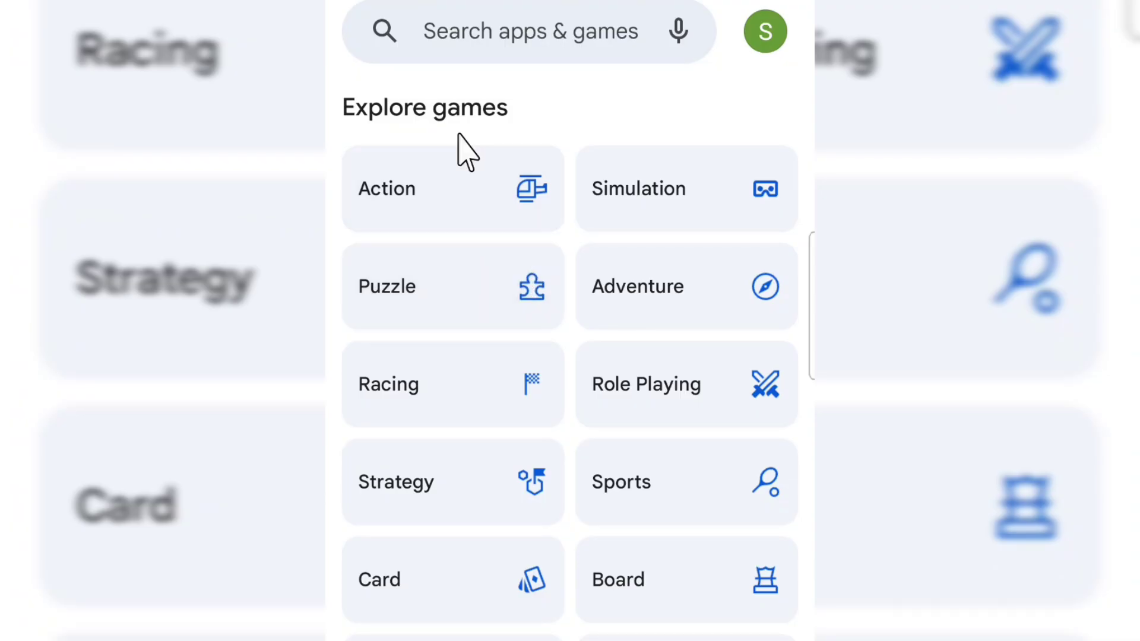
# - Search the Play Store for 'byb' and open the Bybit: Buy Bitcoin & Crypto app
pyautogui.click(463, 32)
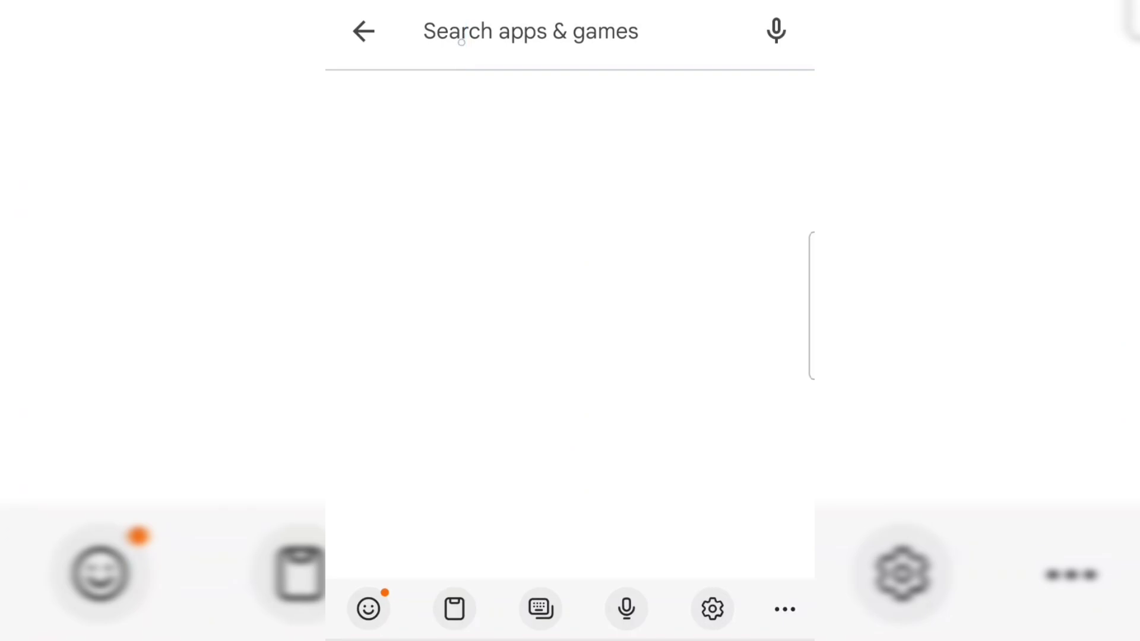
pyautogui.write('byb')
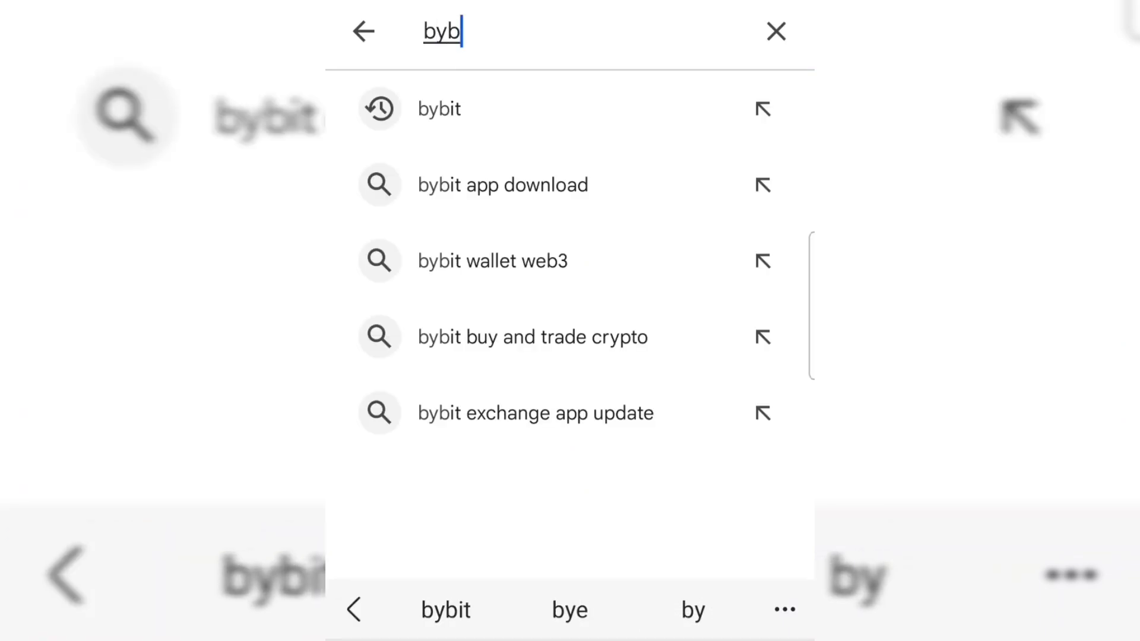
pyautogui.click(446, 105)
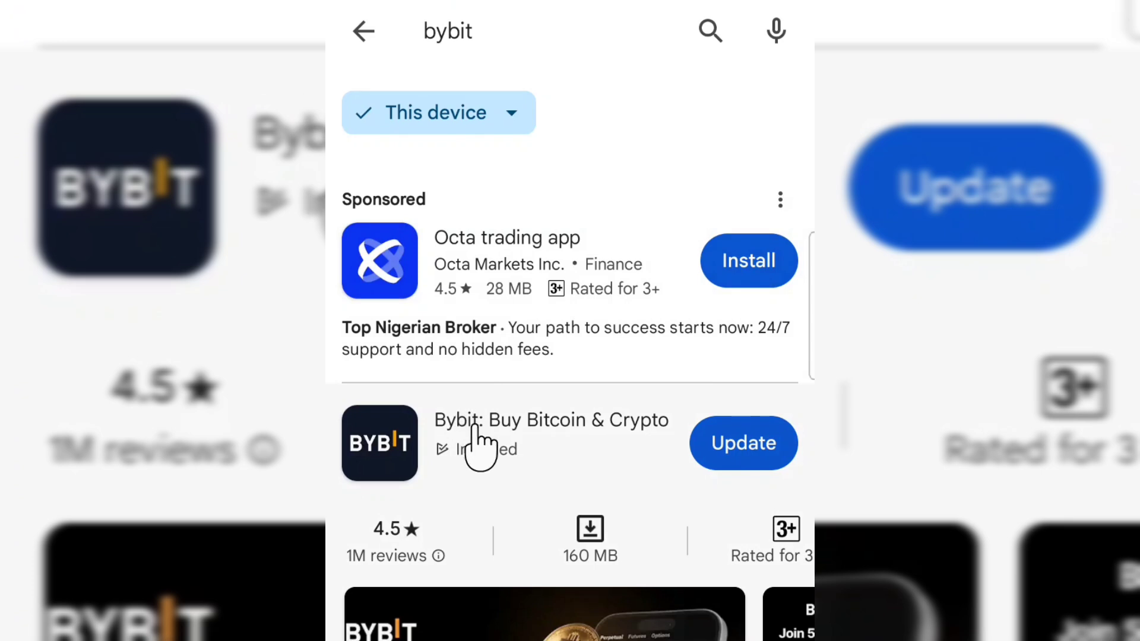
pyautogui.click(474, 425)
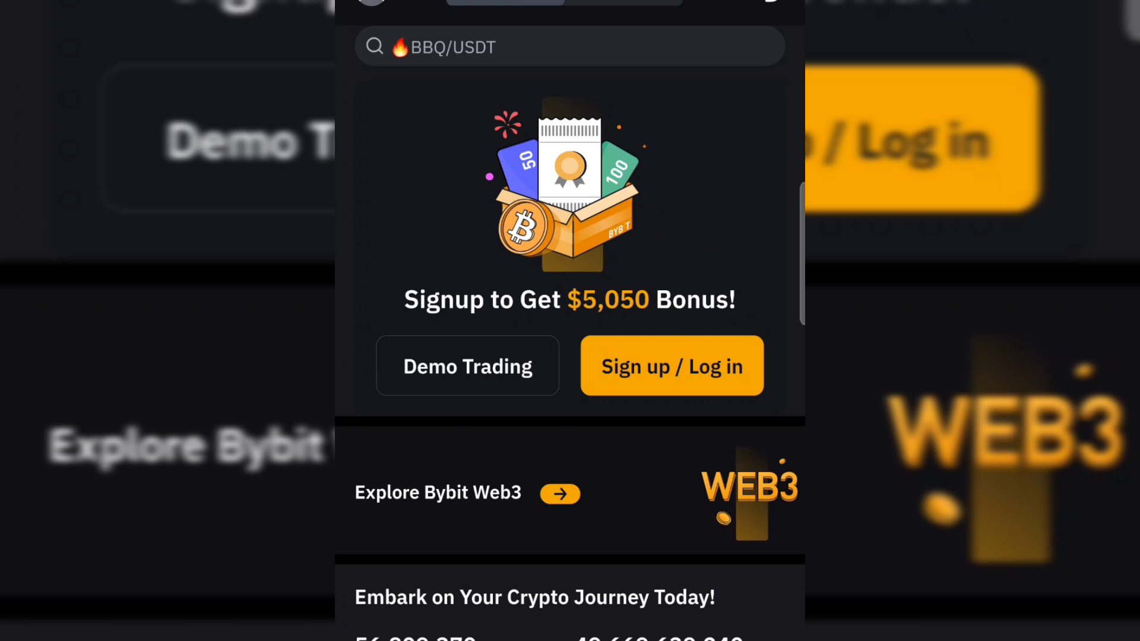
# - Begin creating a new Bybit account from the Sign up / Log in option
pyautogui.click(689, 365)
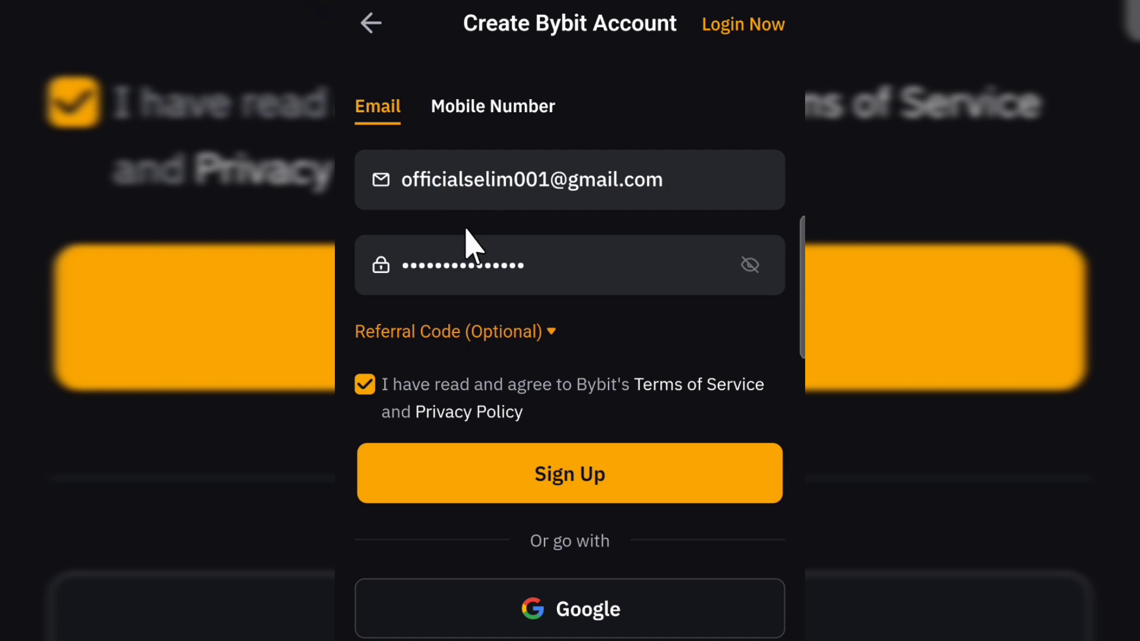
# - Reveal the optional referral code field and paste the copied code into it
pyautogui.click(488, 332)
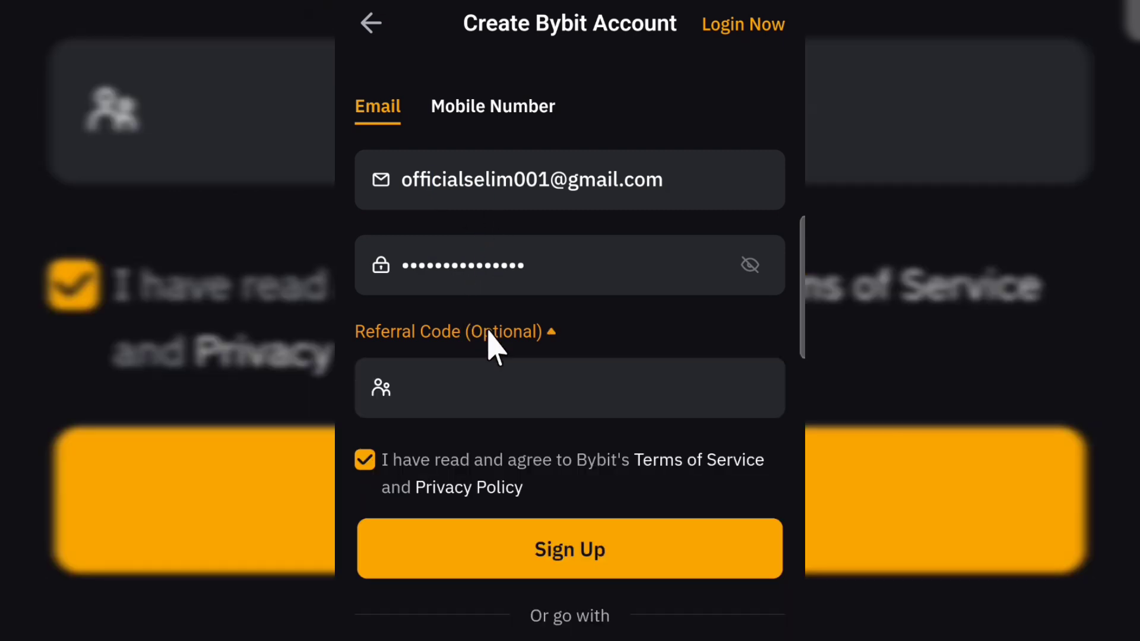
pyautogui.click(476, 384)
pyautogui.click(472, 385)
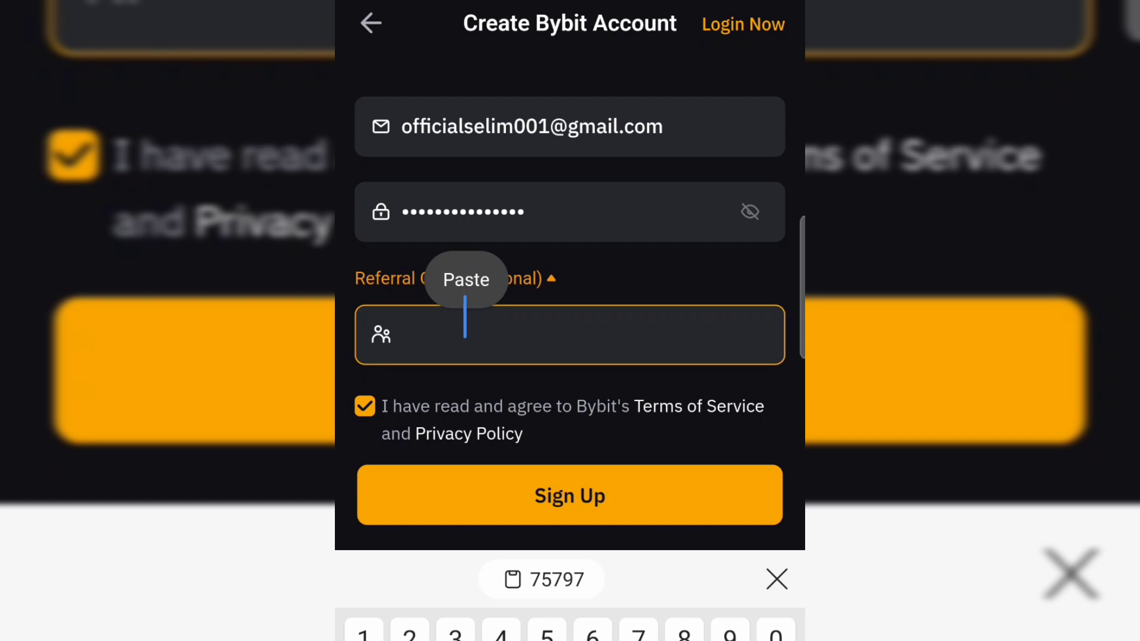
pyautogui.click(458, 284)
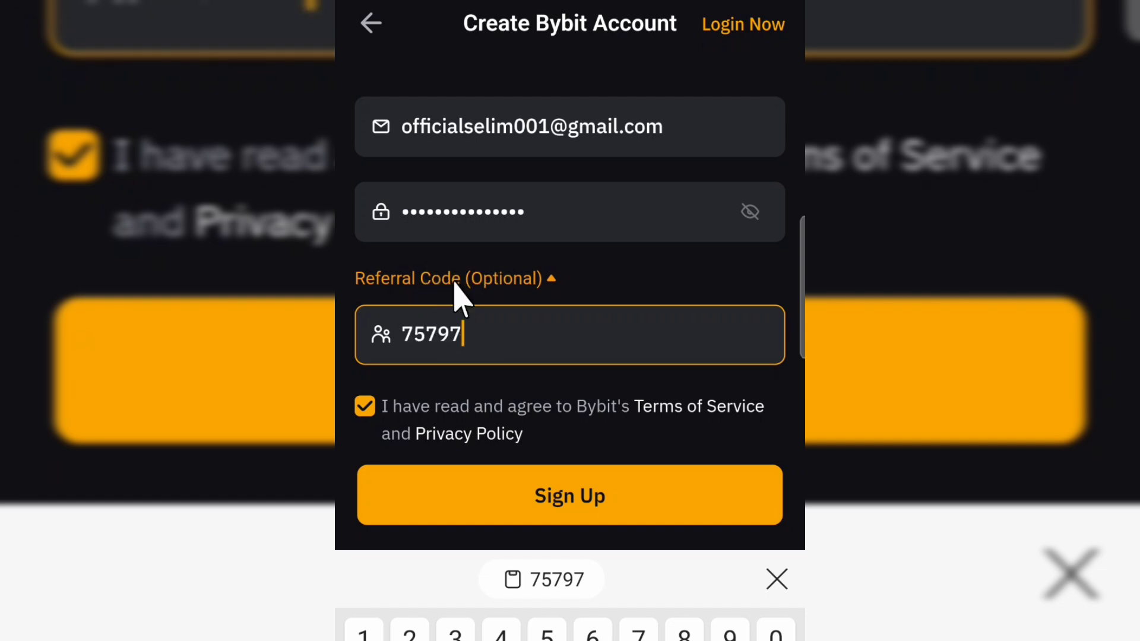
pyautogui.moveTo(421, 359); pyautogui.dragTo(463, 359)
pyautogui.scroll(3, 594, 291)
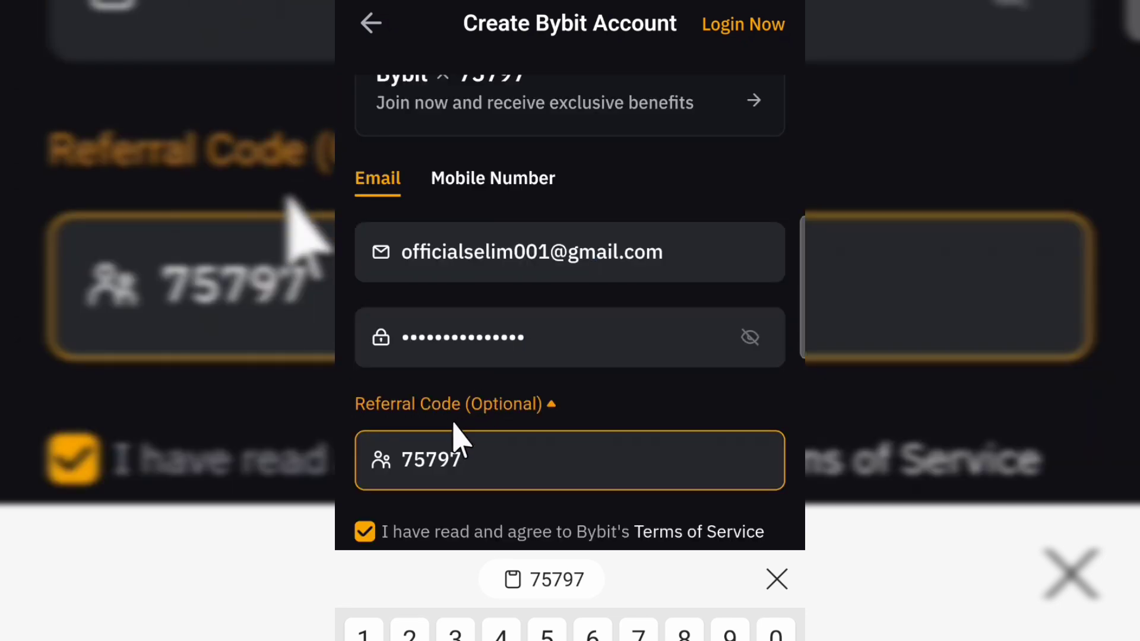
pyautogui.scroll(2, 603, 386)
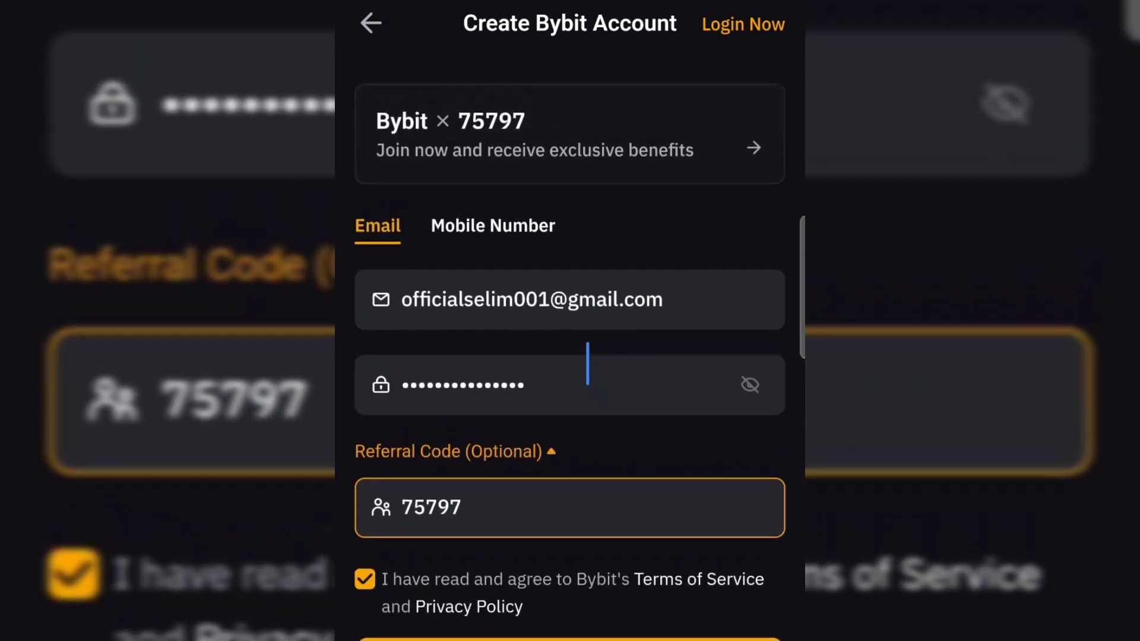
pyautogui.click(572, 345)
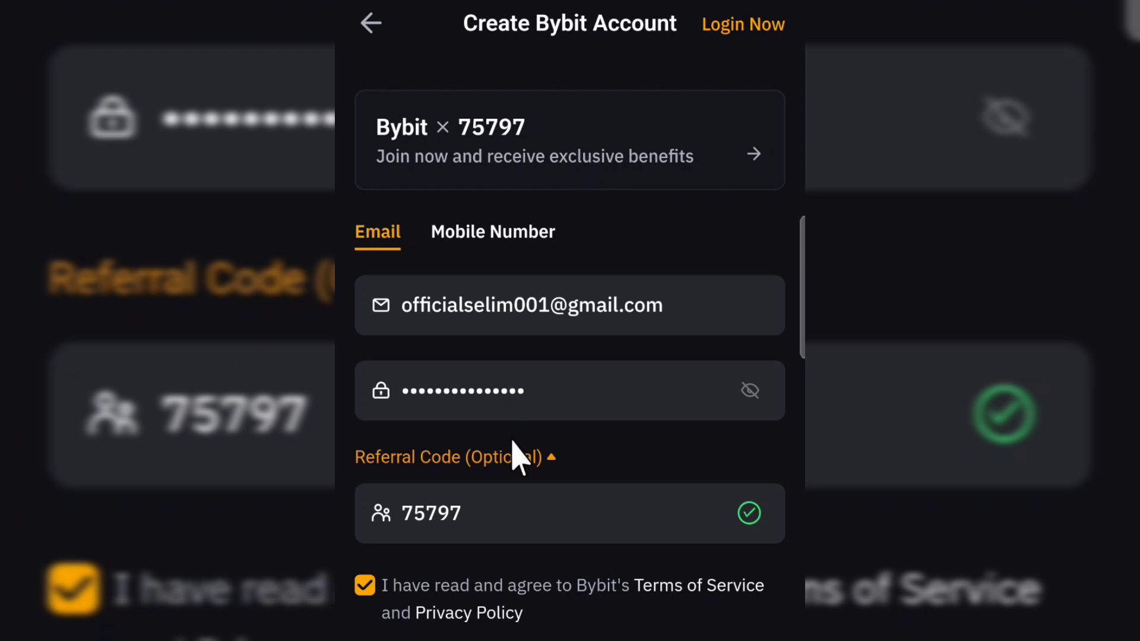
# - Adjust the pasted referral code until it shows a green validation check
pyautogui.click(438, 513)
pyautogui.click(423, 513)
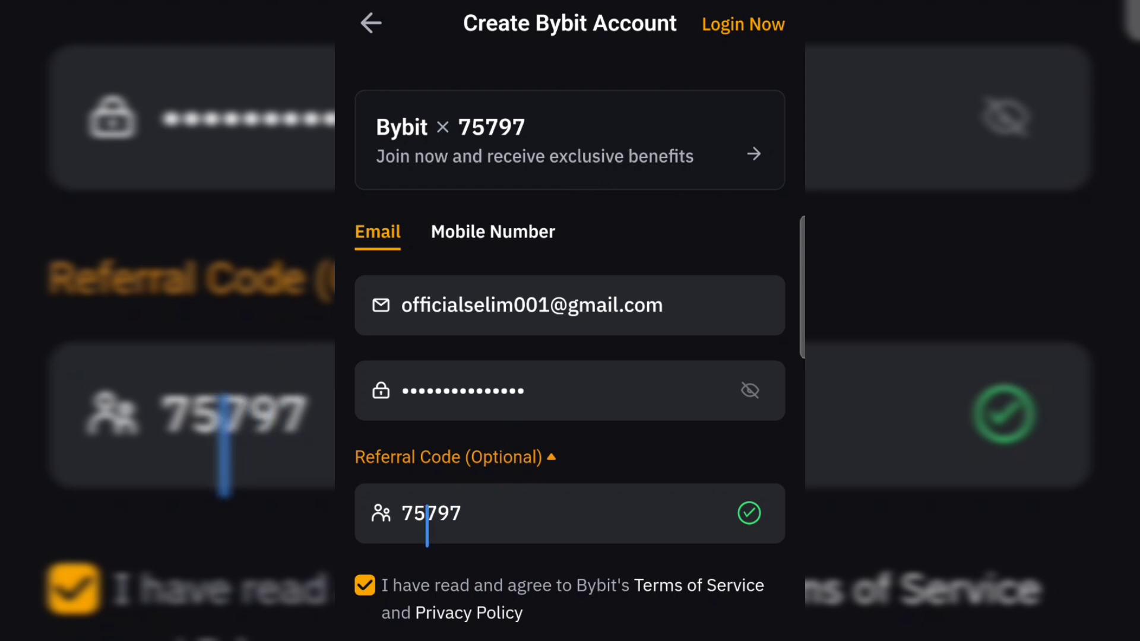
pyautogui.click(442, 513)
pyautogui.moveTo(443, 538); pyautogui.dragTo(432, 498)
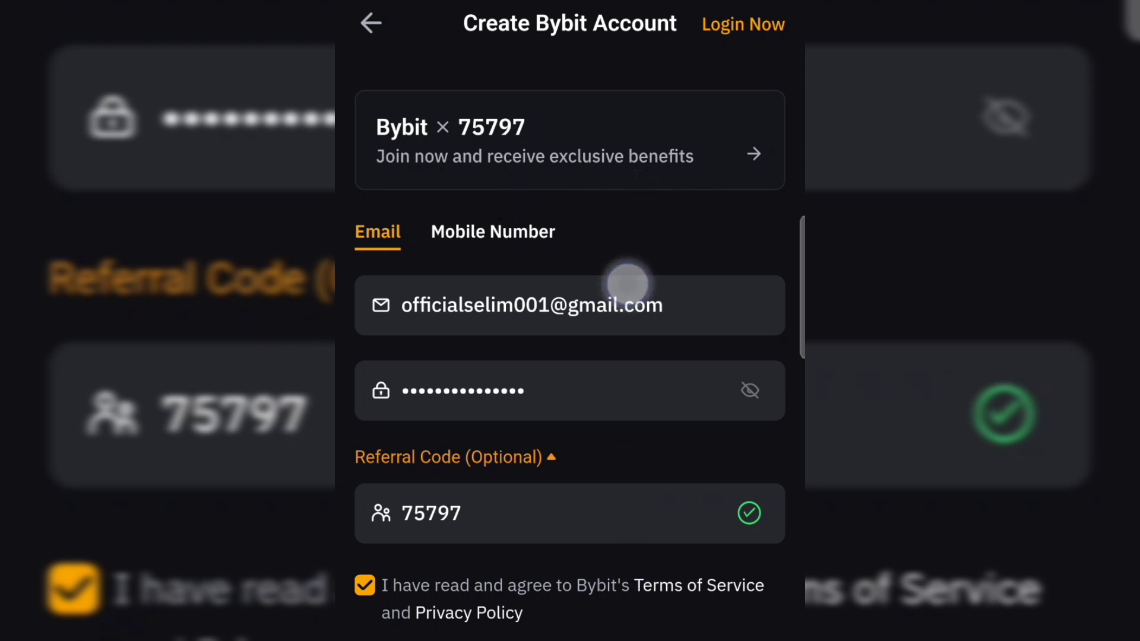
pyautogui.moveTo(623, 285); pyautogui.dragTo(624, 174)
pyautogui.click(442, 395)
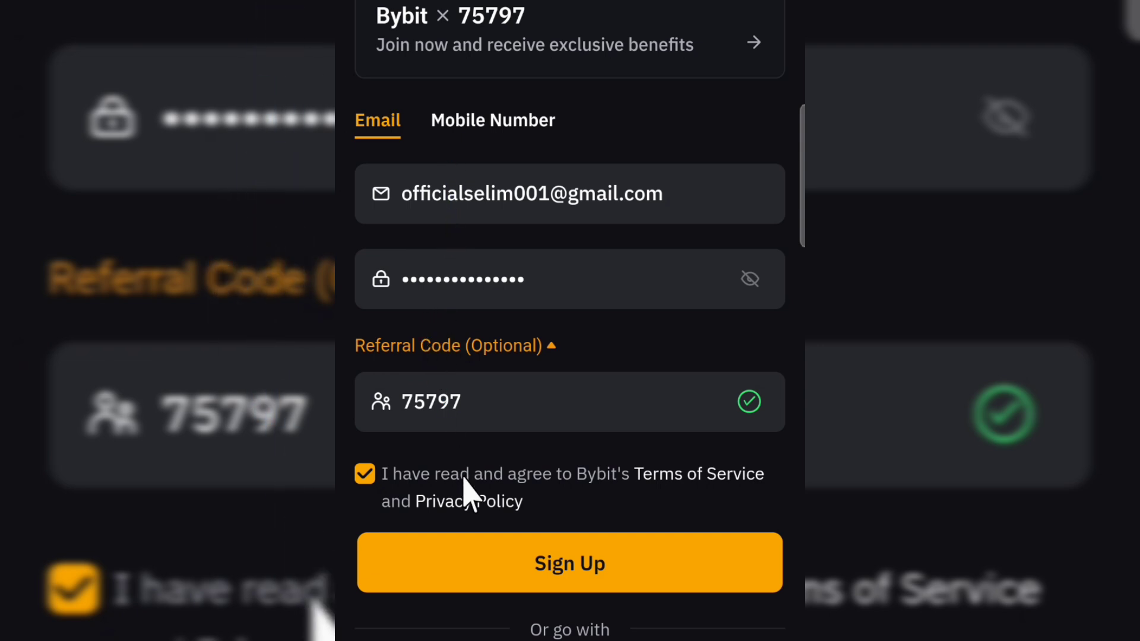
# - Submit the sign-up form and paste the six-digit email verification code
pyautogui.click(490, 540)
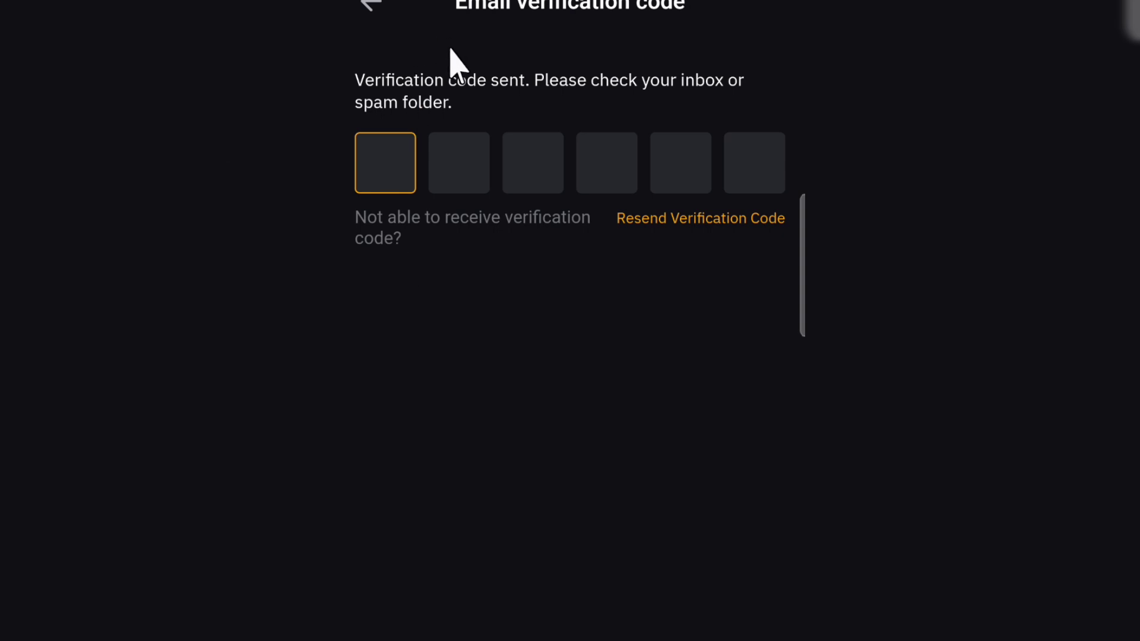
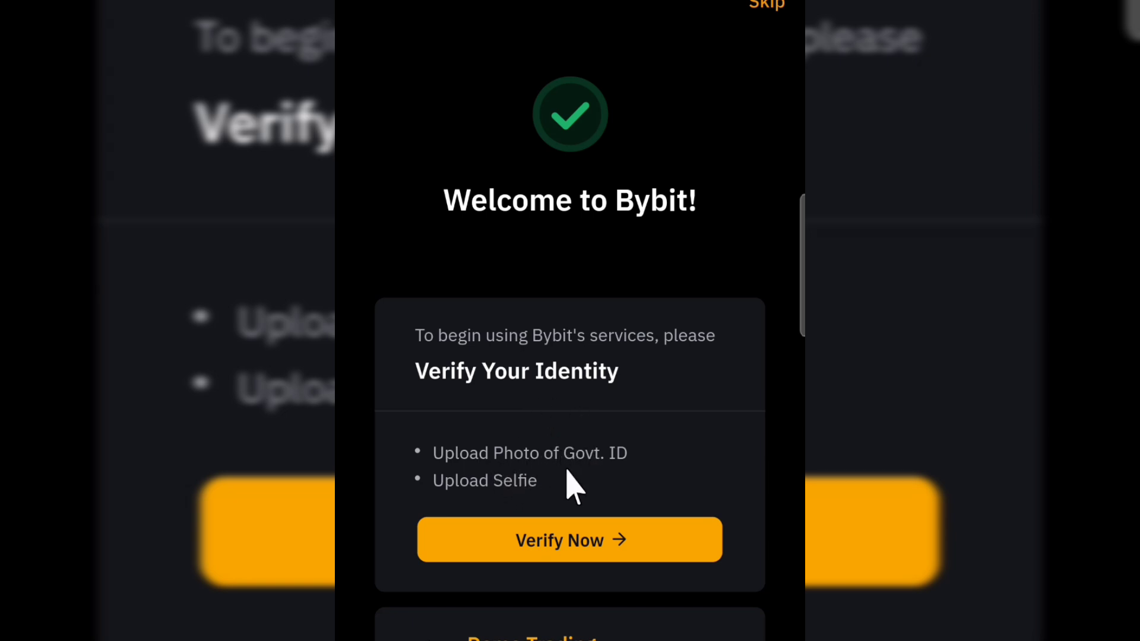
# - Skip the welcome screen and start proof-of-identity verification, returning to the home screen
pyautogui.click(559, 549)
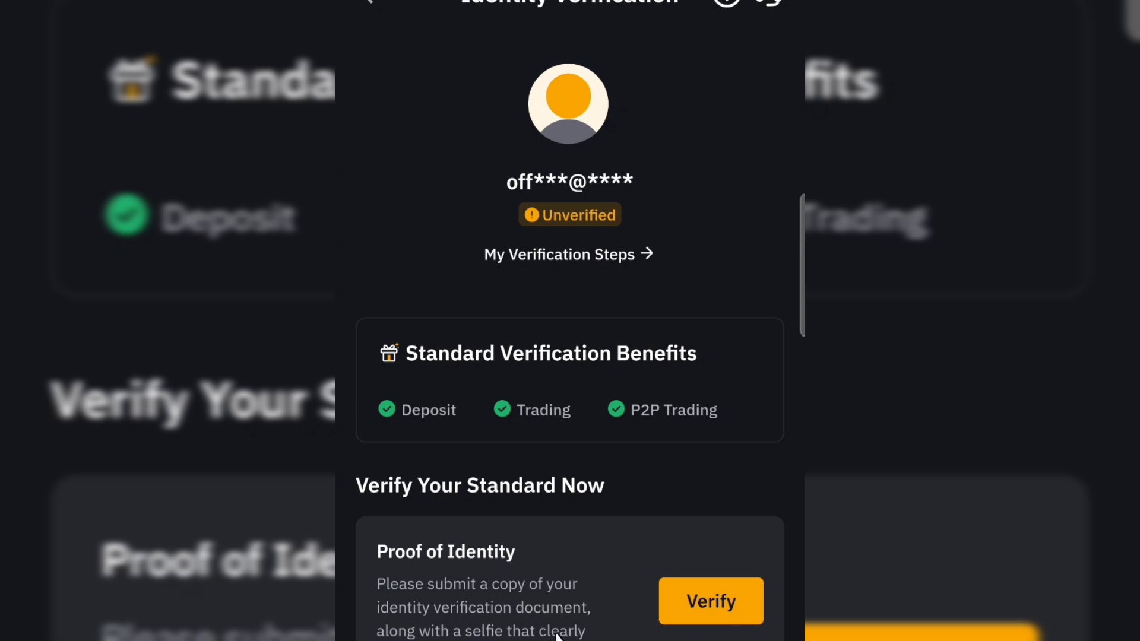
pyautogui.scroll(-1, 558, 635)
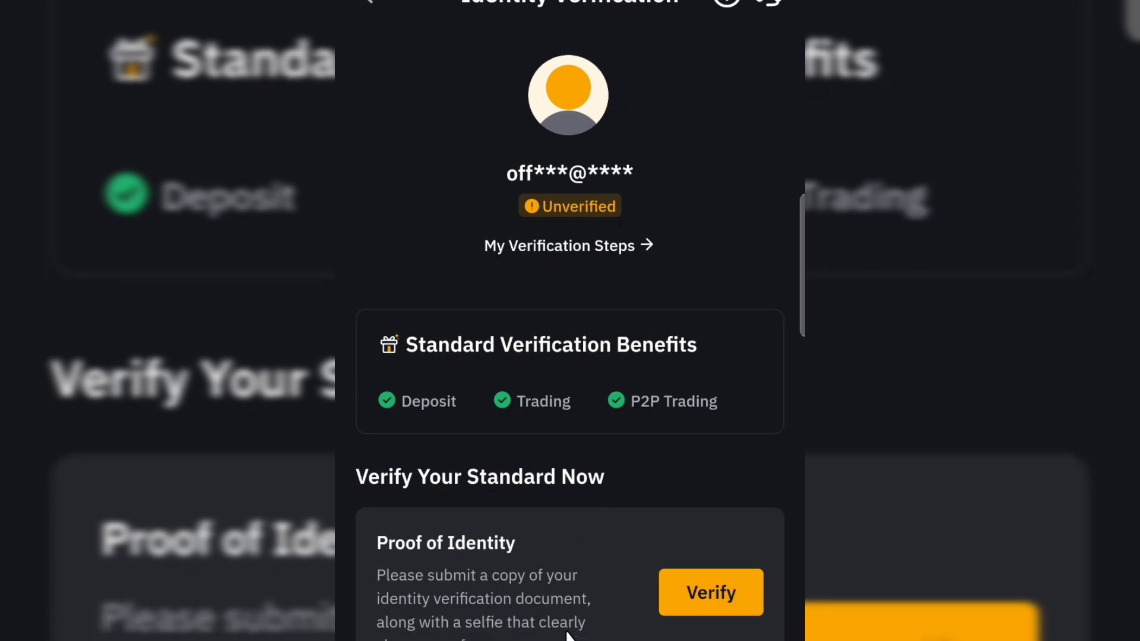
pyautogui.click(683, 588)
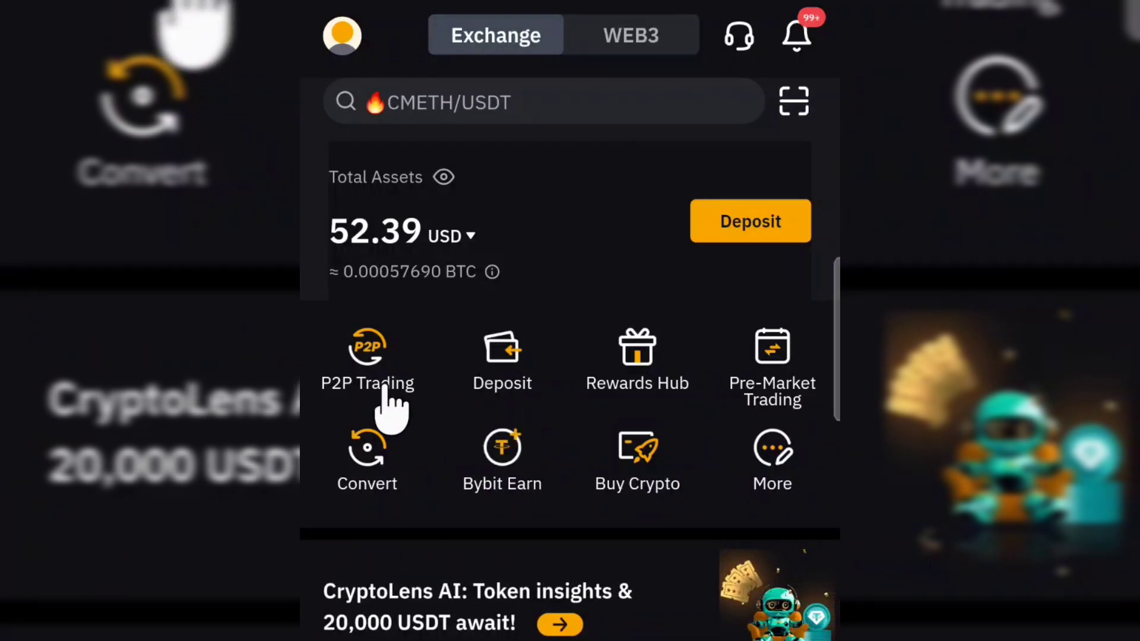
# - Open the Select Payment Method sheet from the Assets page's Deposit tile
pyautogui.click(494, 392)
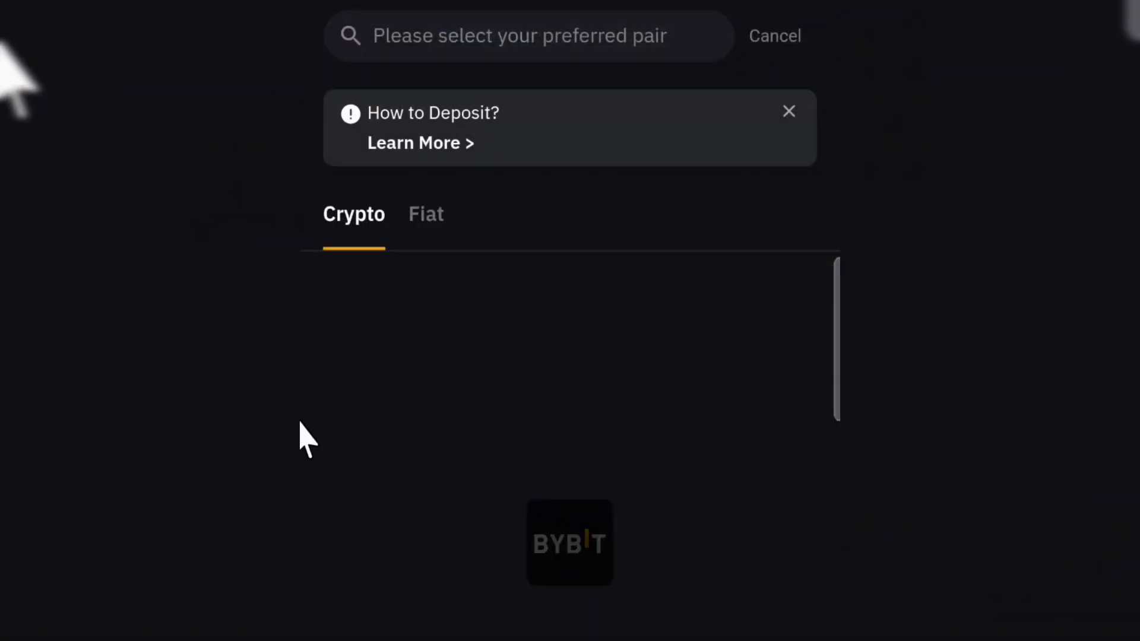
pyautogui.moveTo(298, 422); pyautogui.dragTo(407, 427)
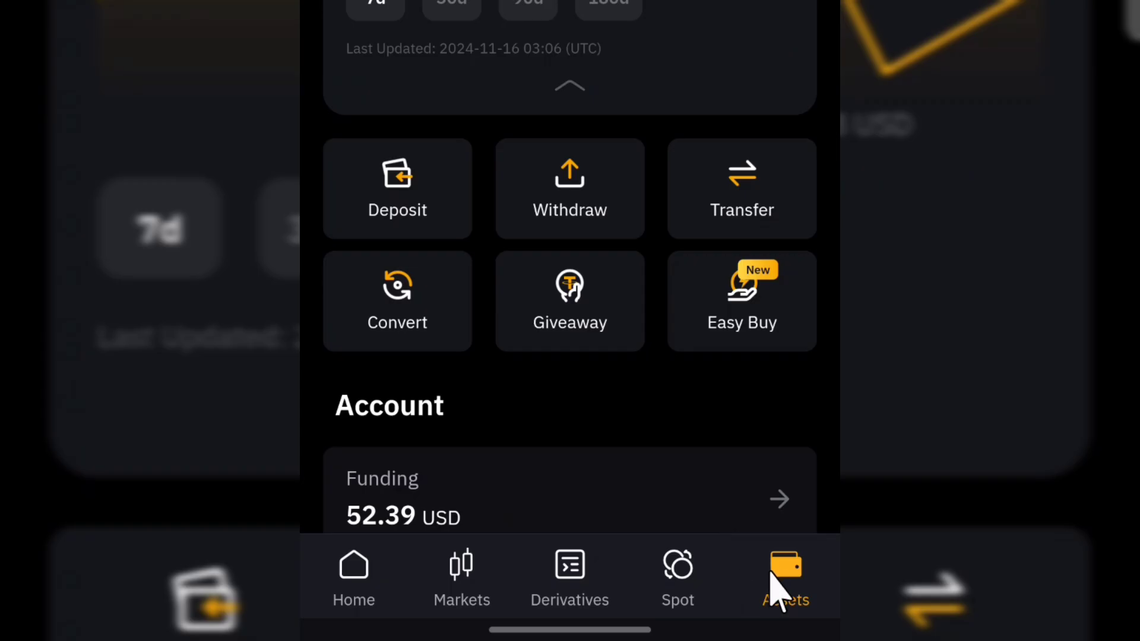
pyautogui.click(433, 201)
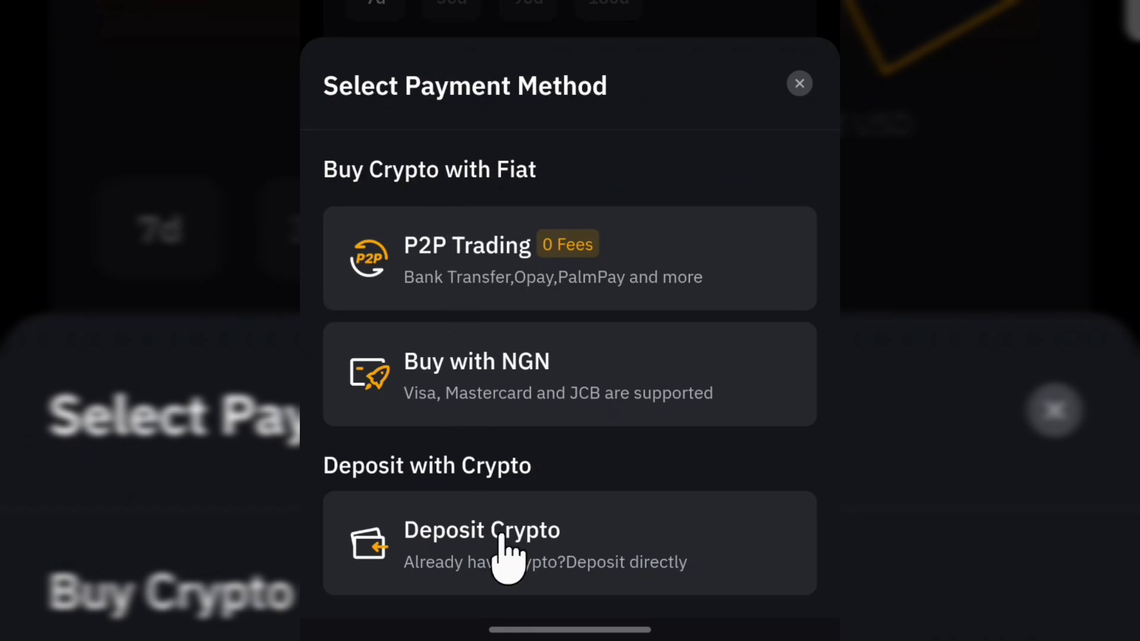
# - Choose Deposit Crypto, search for 'usdt', and select USDT Tether
pyautogui.click(508, 564)
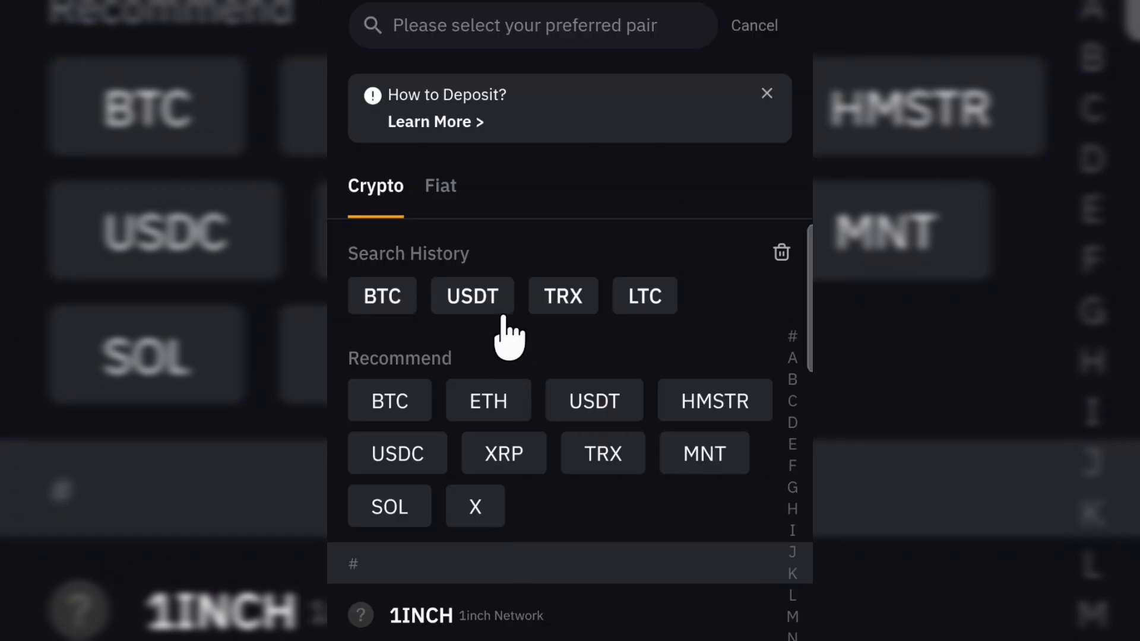
pyautogui.click(436, 27)
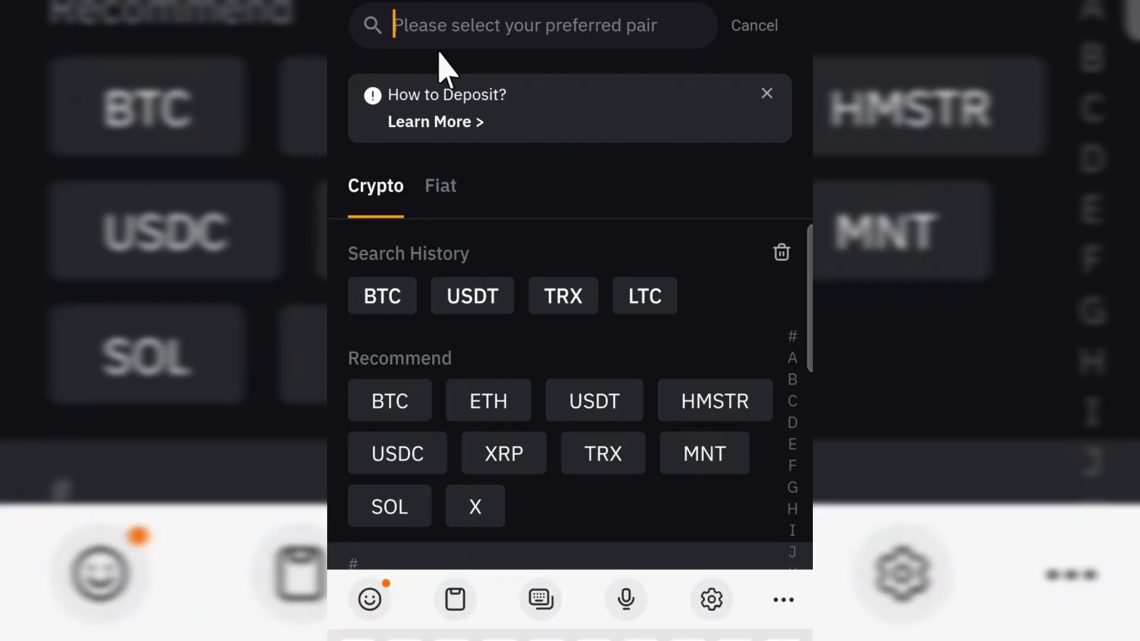
pyautogui.write('usdt')
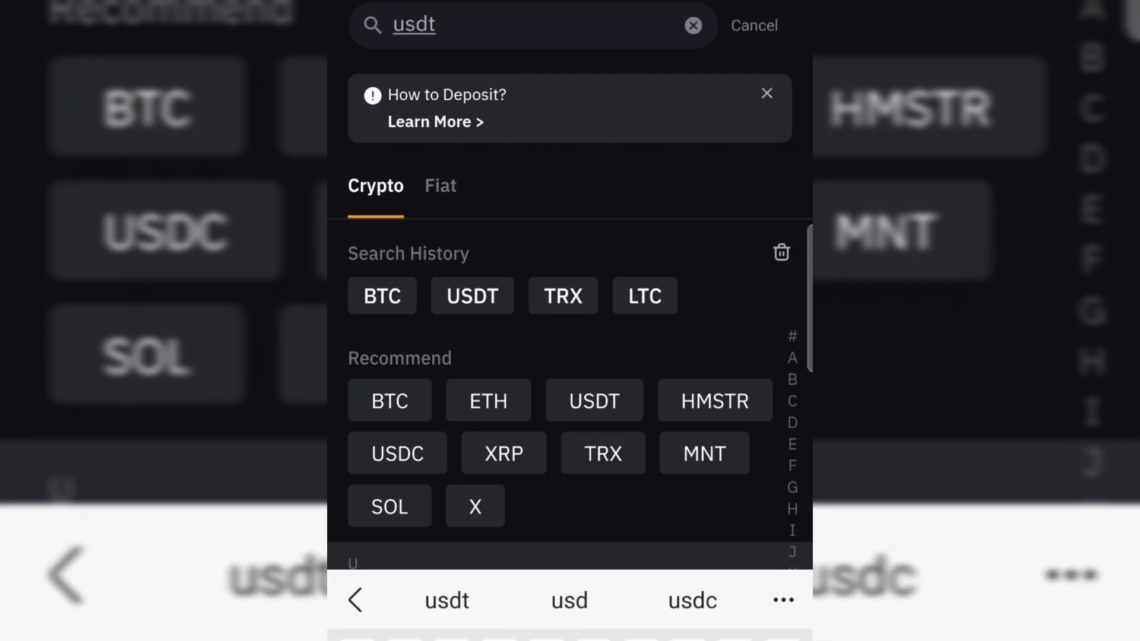
pyautogui.press('Return')
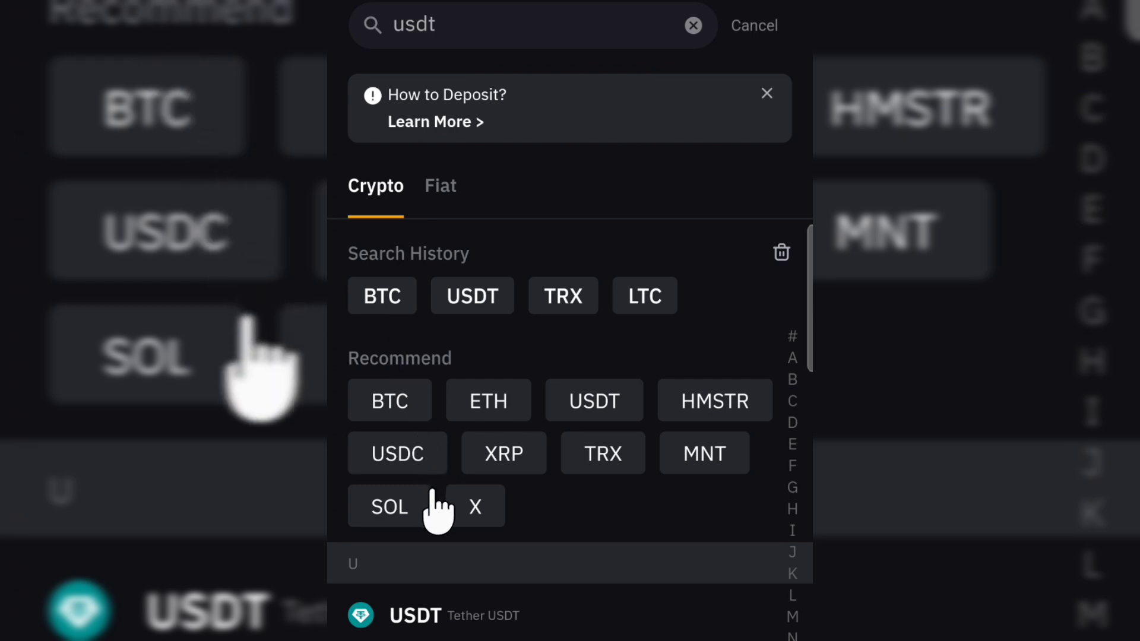
pyautogui.click(425, 608)
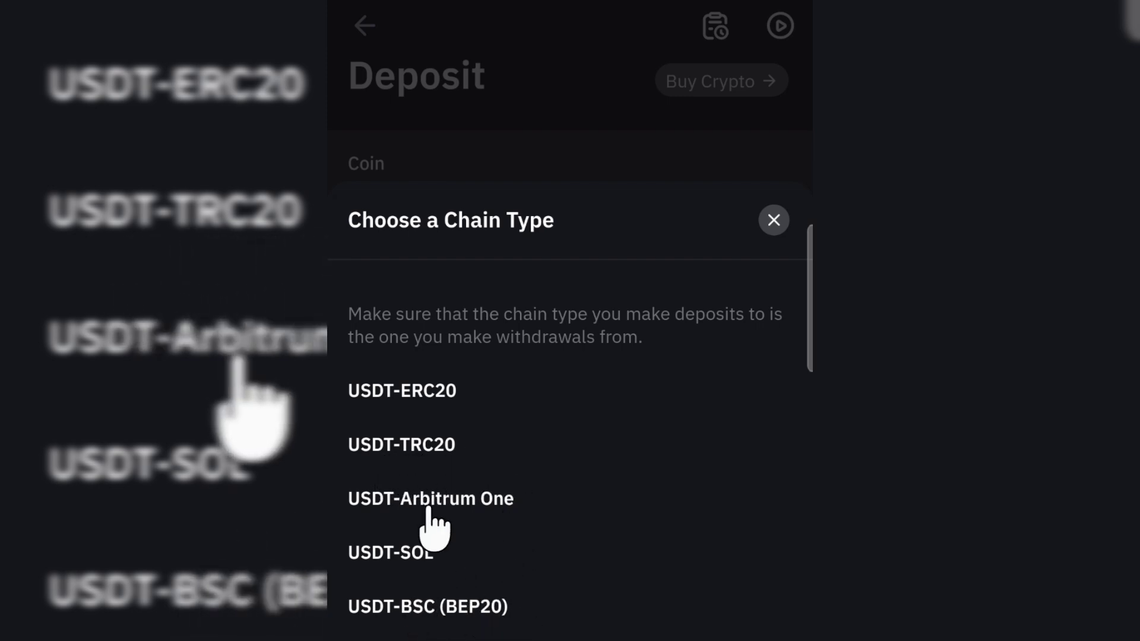
# - Choose the USDT-TRC20 network and copy its deposit address
pyautogui.click(416, 451)
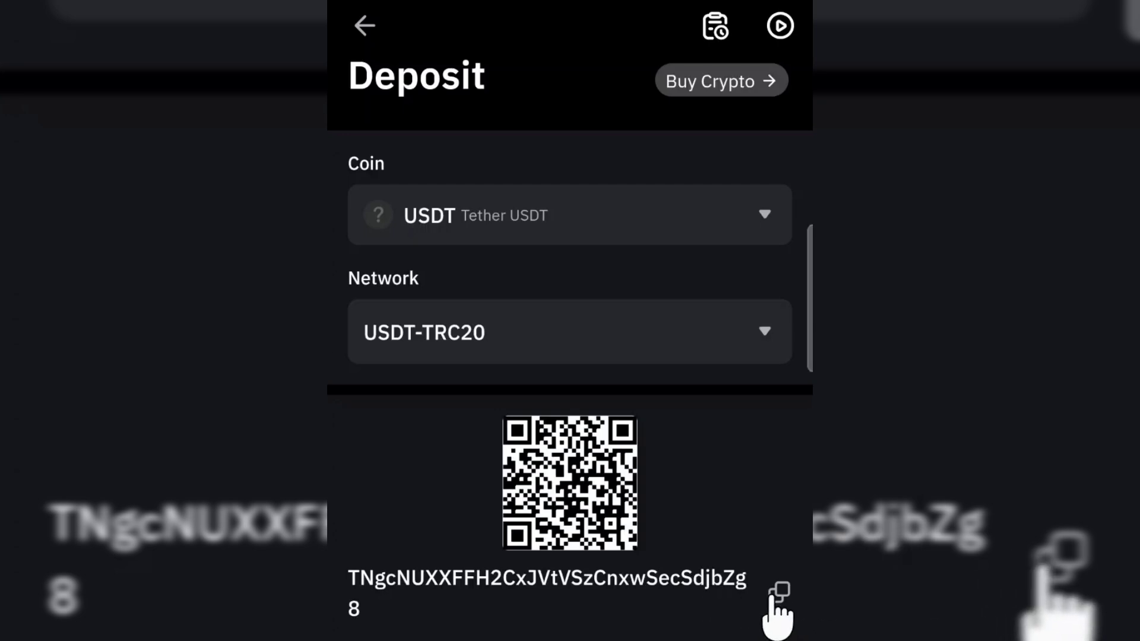
pyautogui.click(779, 593)
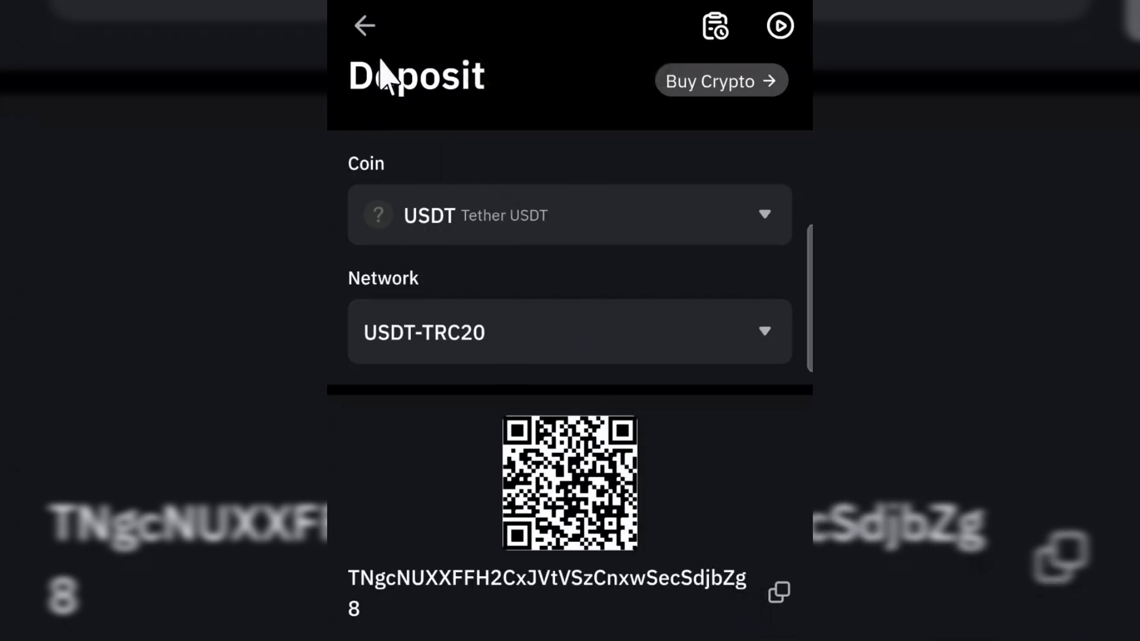
# - Search 'btc', open BTC Bitcoin on the BTC-BTC network, and copy its wallet address
pyautogui.click(364, 27)
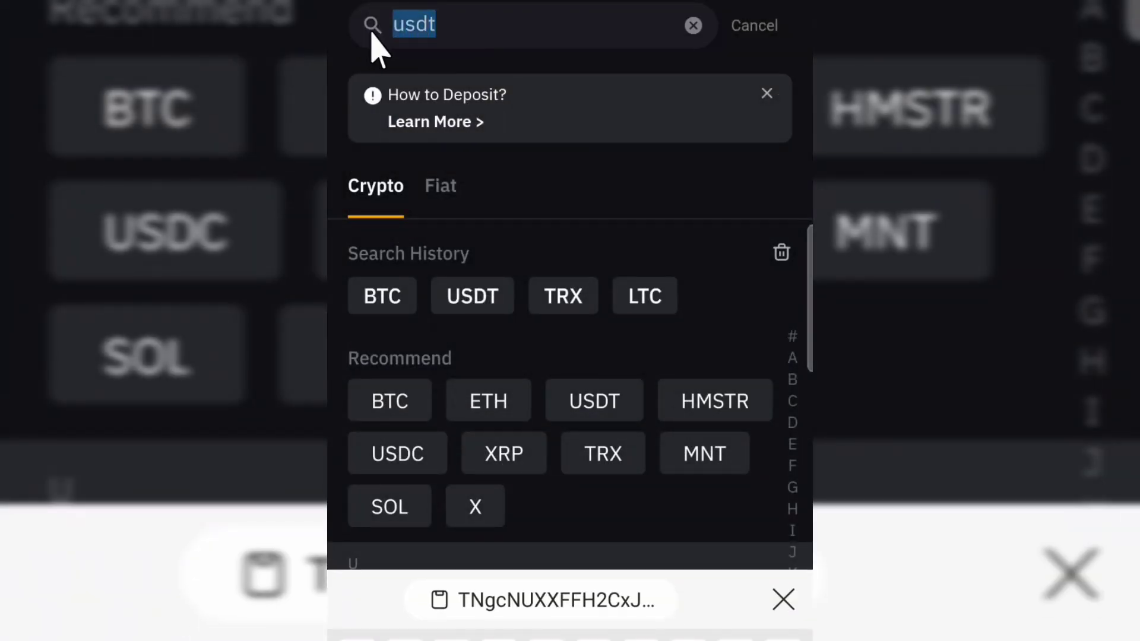
pyautogui.write('btv')
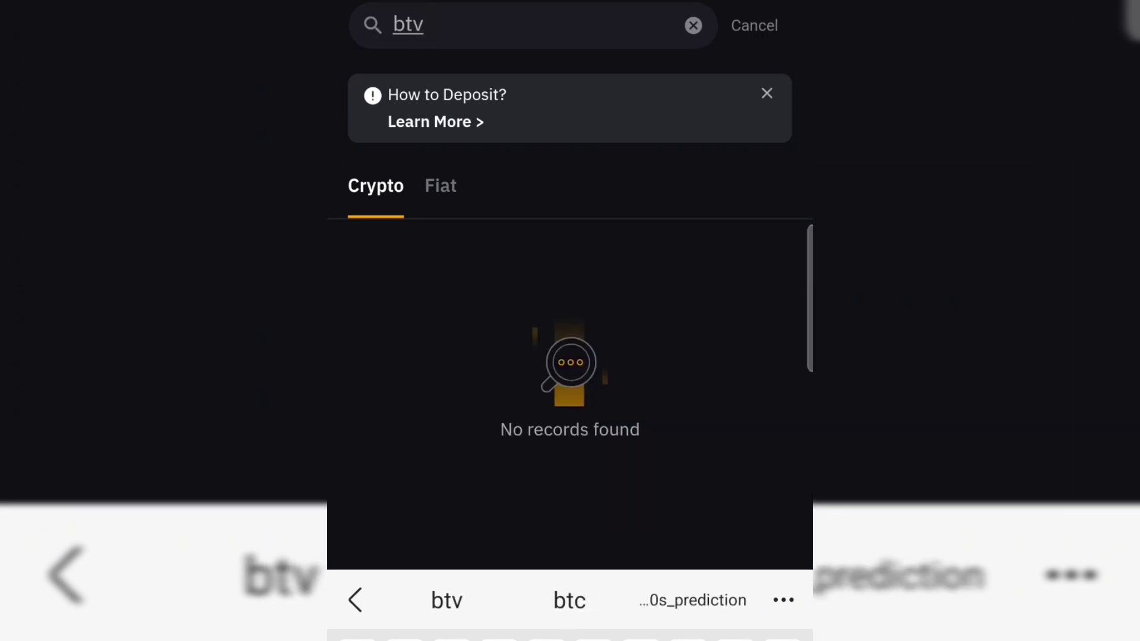
pyautogui.press('BackSpace')
pyautogui.write('c')
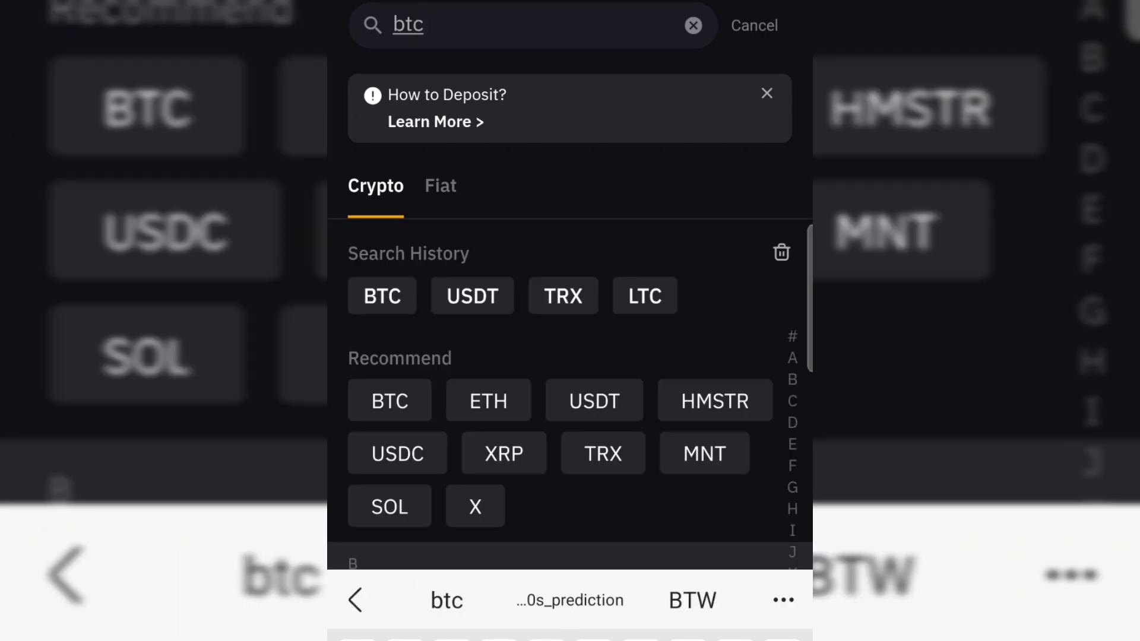
pyautogui.click(535, 246)
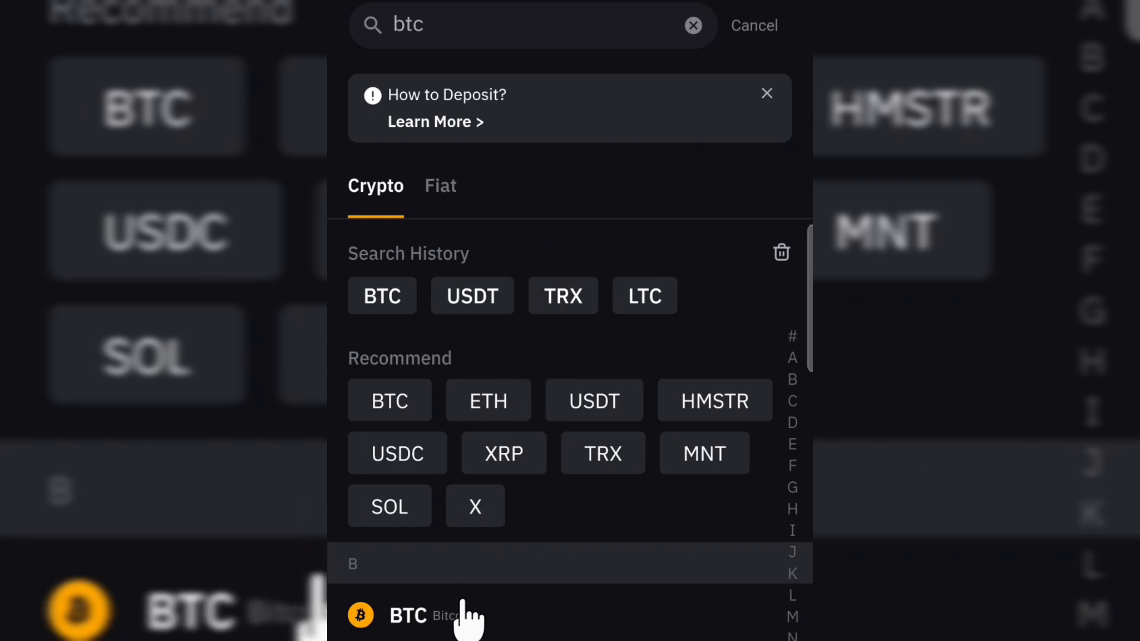
pyautogui.click(454, 619)
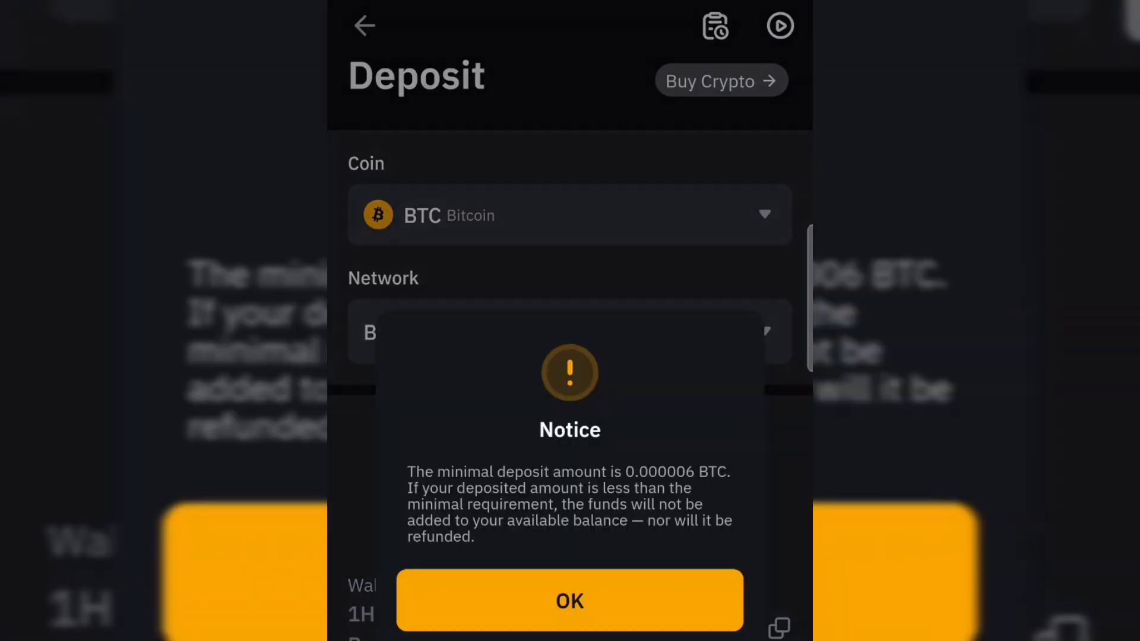
pyautogui.click(681, 624)
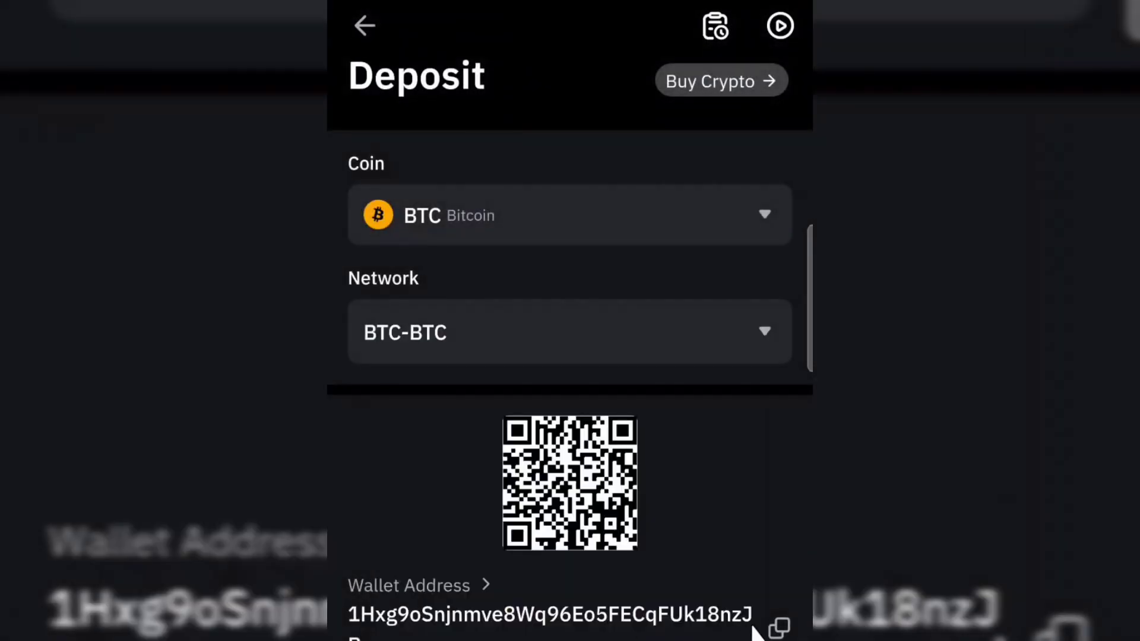
pyautogui.click(773, 628)
# - Search 'ltc', open LTC Litecoin on the LTC-LTC network, and copy its deposit address
pyautogui.click(365, 27)
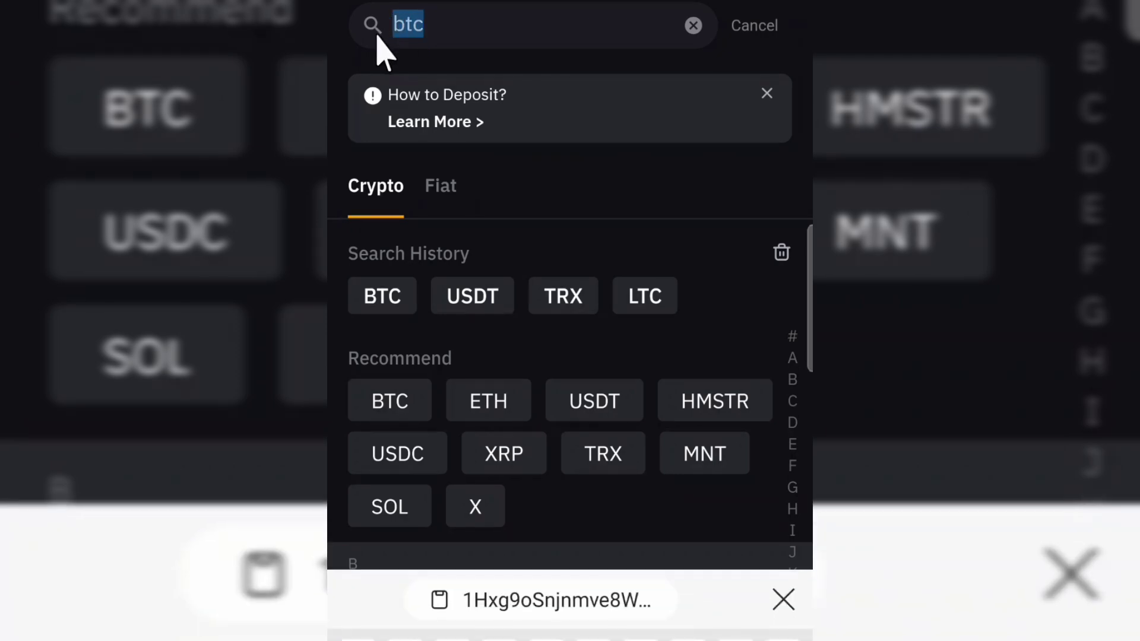
pyautogui.write('ltc')
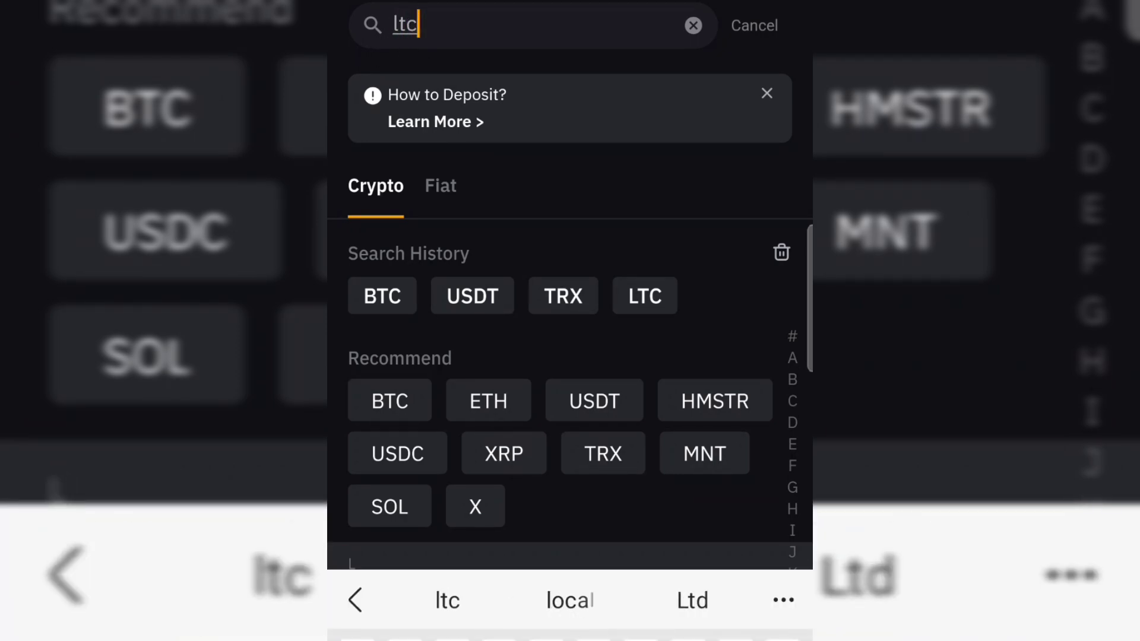
pyautogui.press('Return')
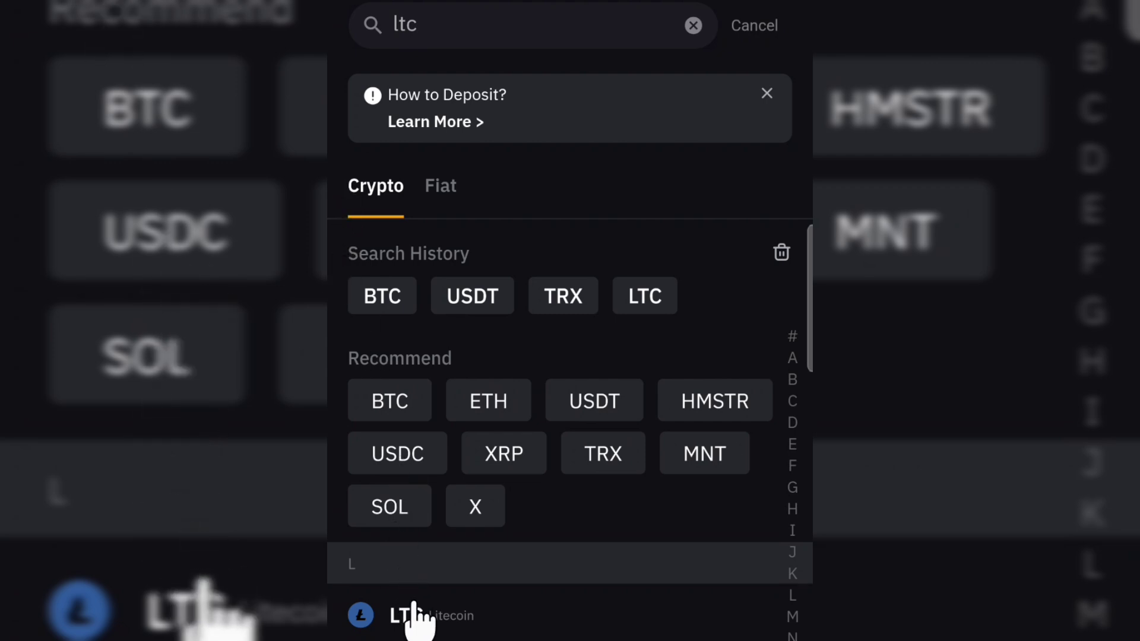
pyautogui.click(415, 620)
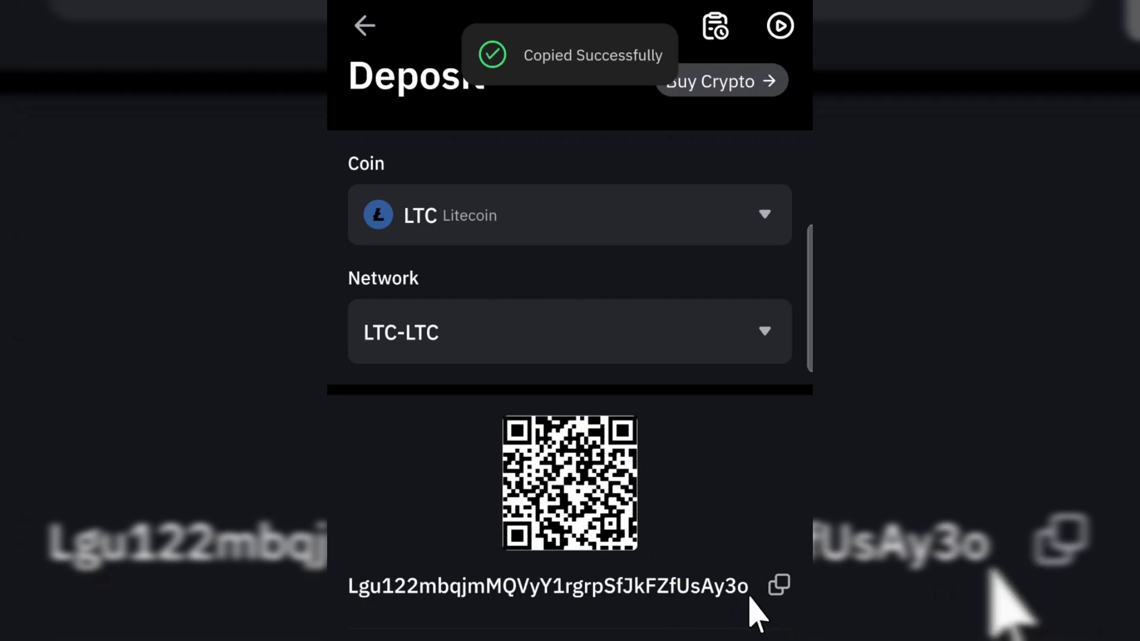
pyautogui.click(770, 601)
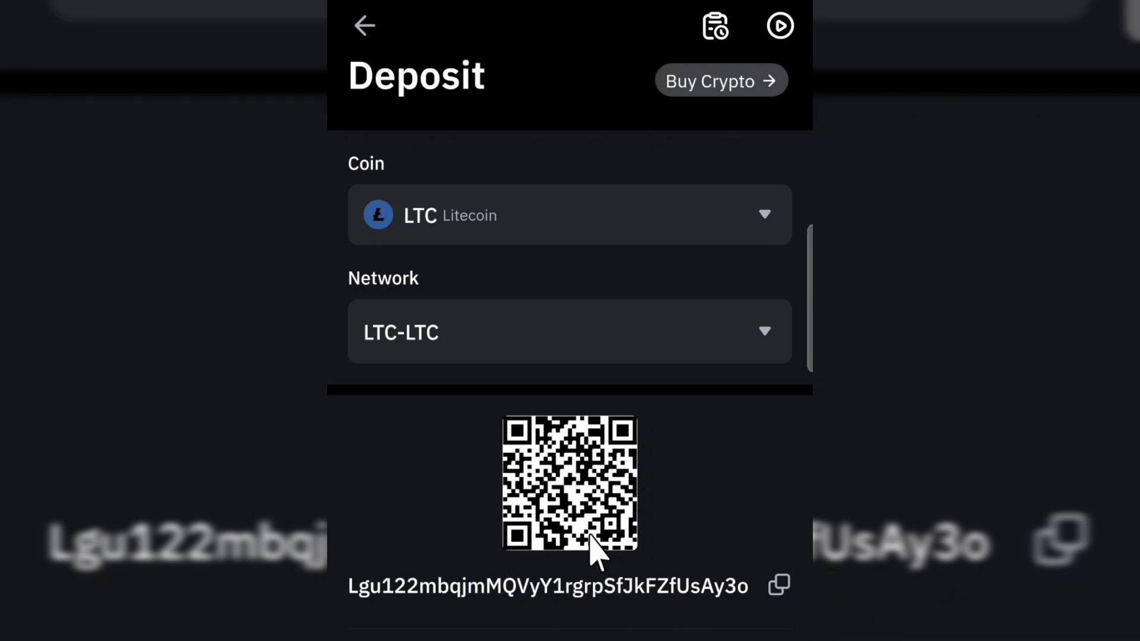
# - Go back to the coin search and replace 'ltc' with 'trx'
pyautogui.click(367, 29)
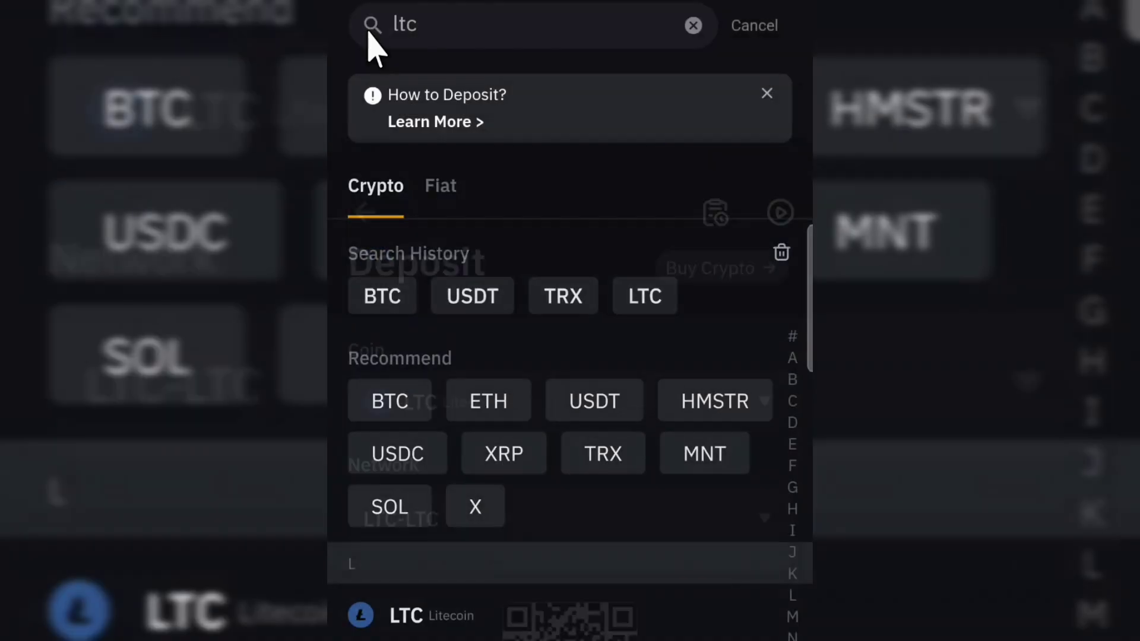
pyautogui.doubleClick(382, 38)
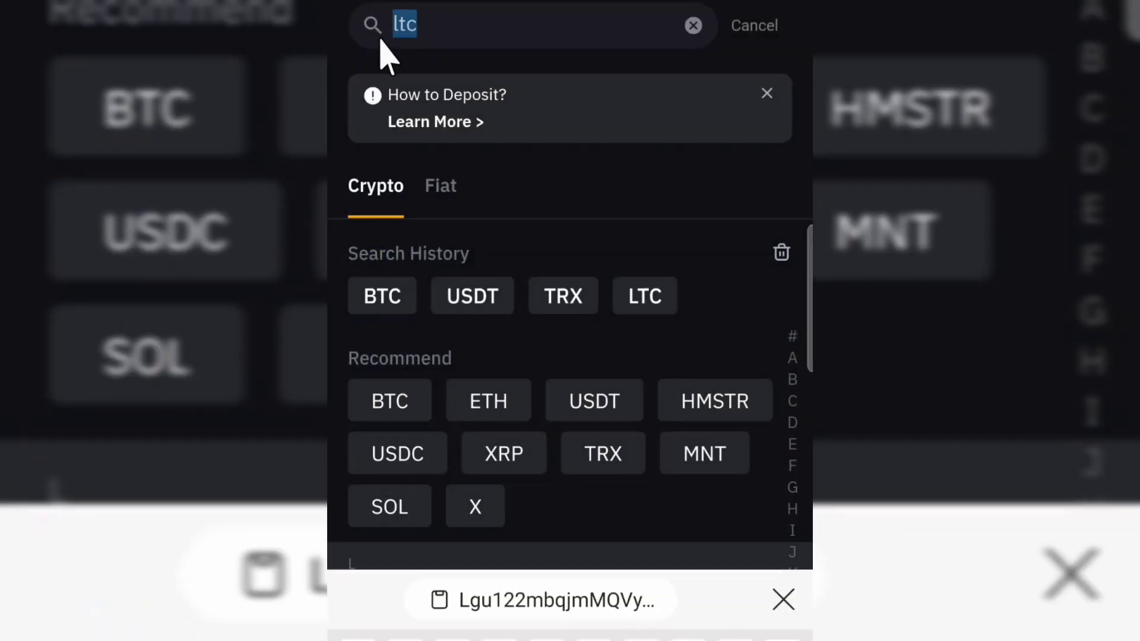
pyautogui.press('BackSpace')
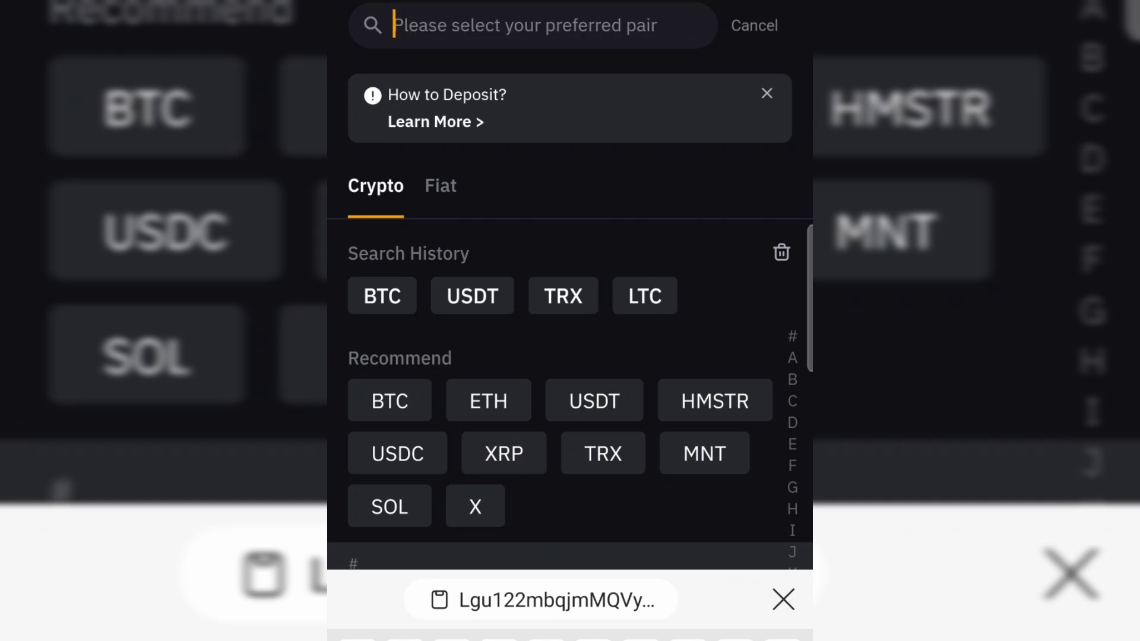
pyautogui.write('trs')
pyautogui.press('BackSpace')
pyautogui.write('x')
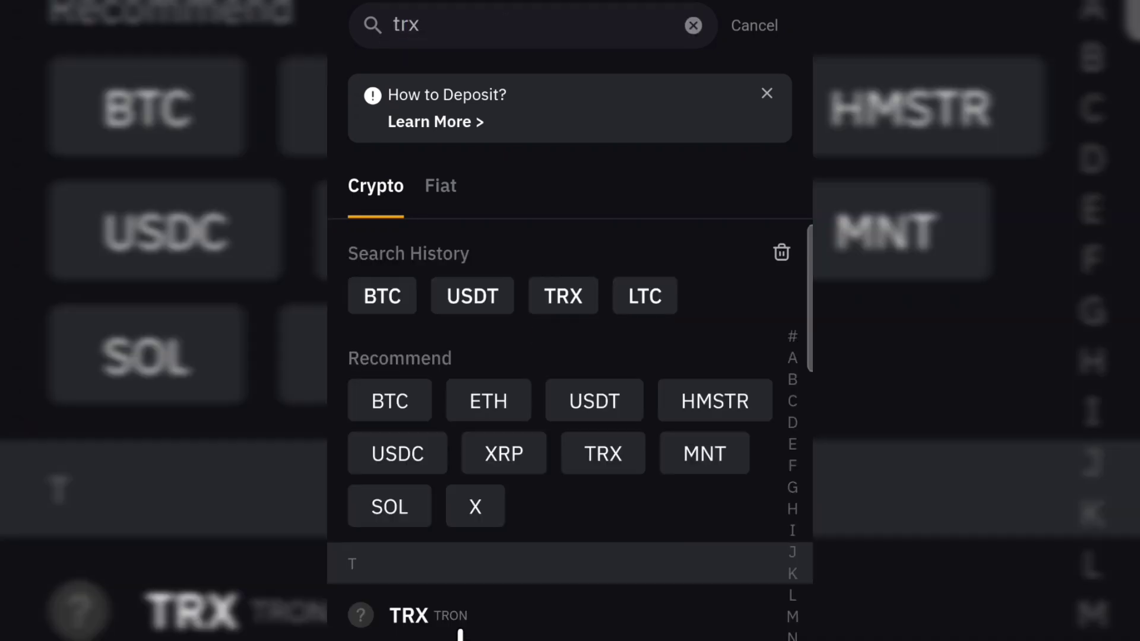
# - Open the TRX TRON deposit page on TRX-TRC20, copy its address, then return to My Assets
pyautogui.click(417, 629)
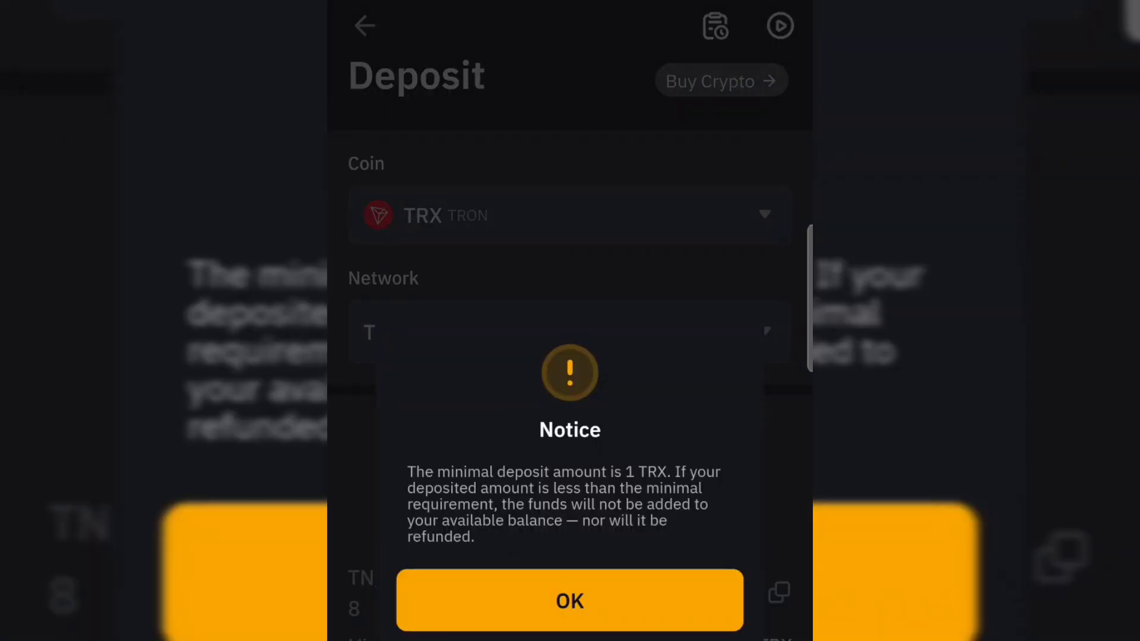
pyautogui.click(515, 629)
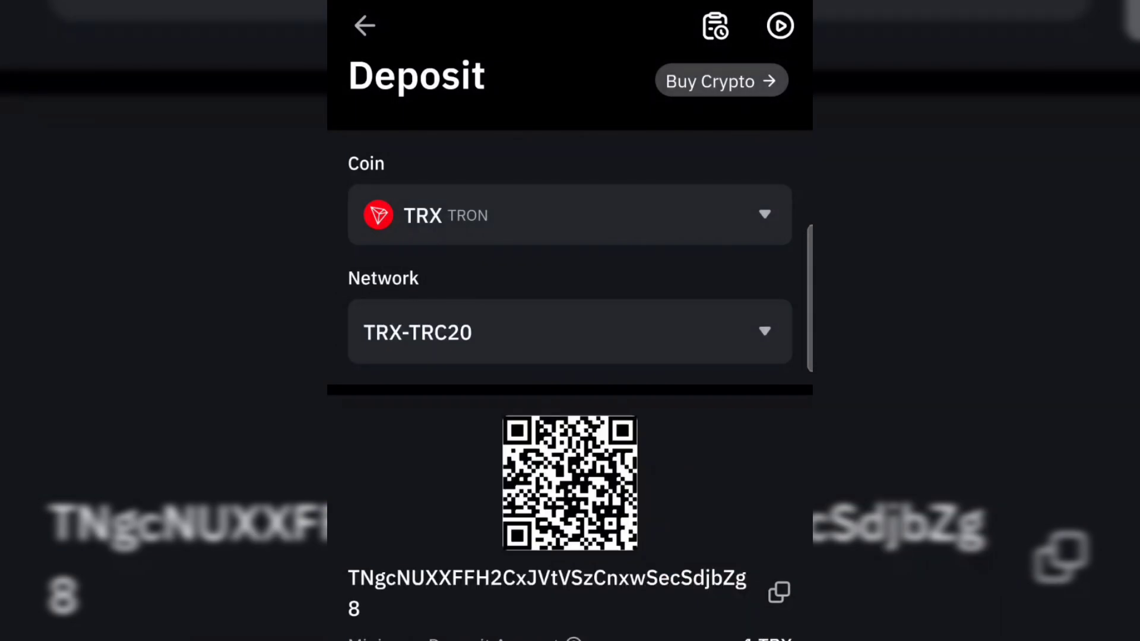
pyautogui.click(779, 592)
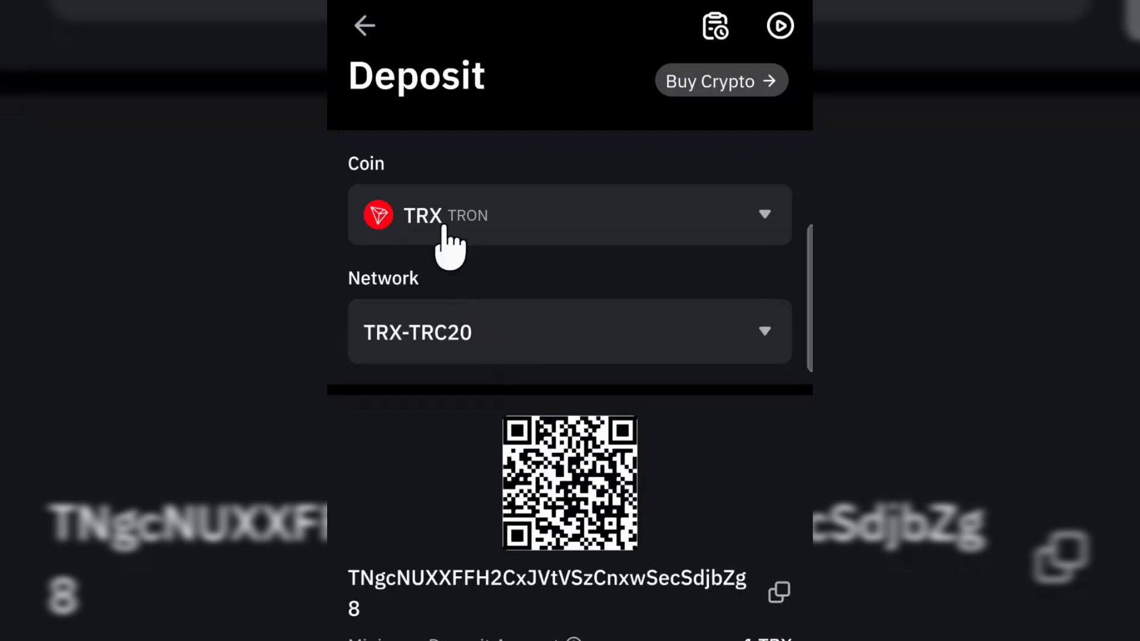
pyautogui.click(363, 25)
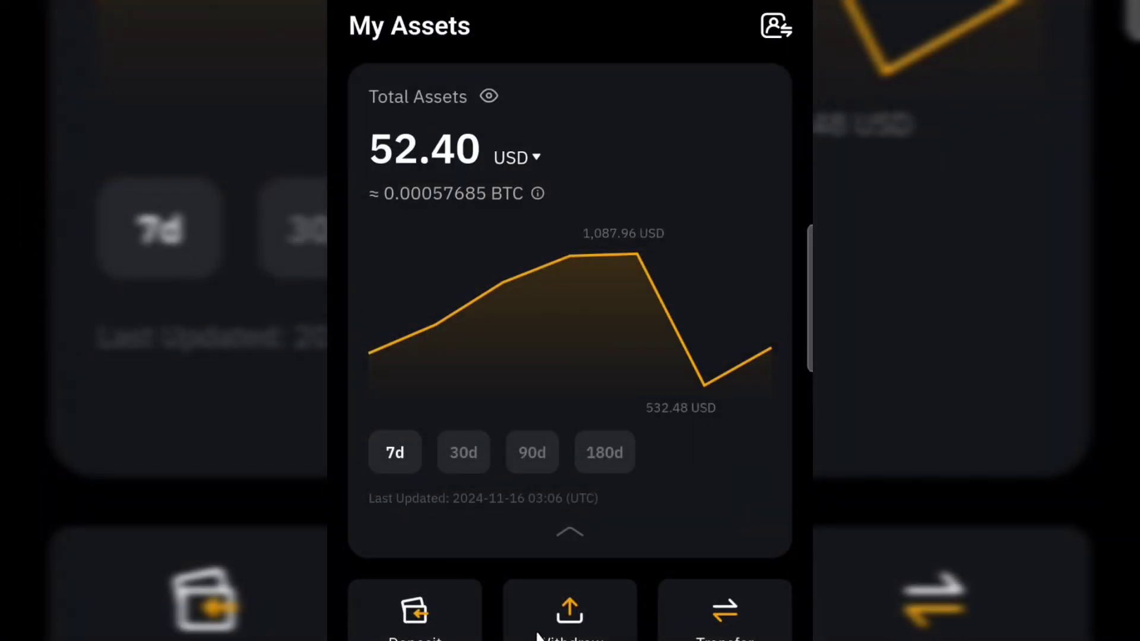
# - Start an on-chain withdrawal from My Assets with USDT Tether as the coin
pyautogui.moveTo(537, 635); pyautogui.dragTo(549, 475)
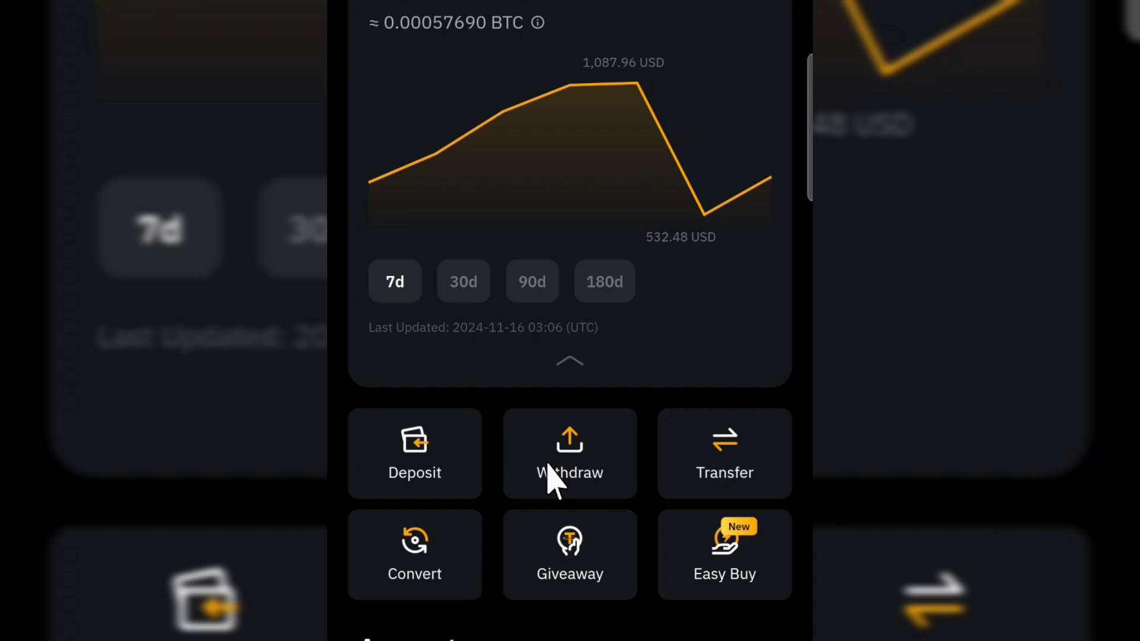
pyautogui.click(547, 465)
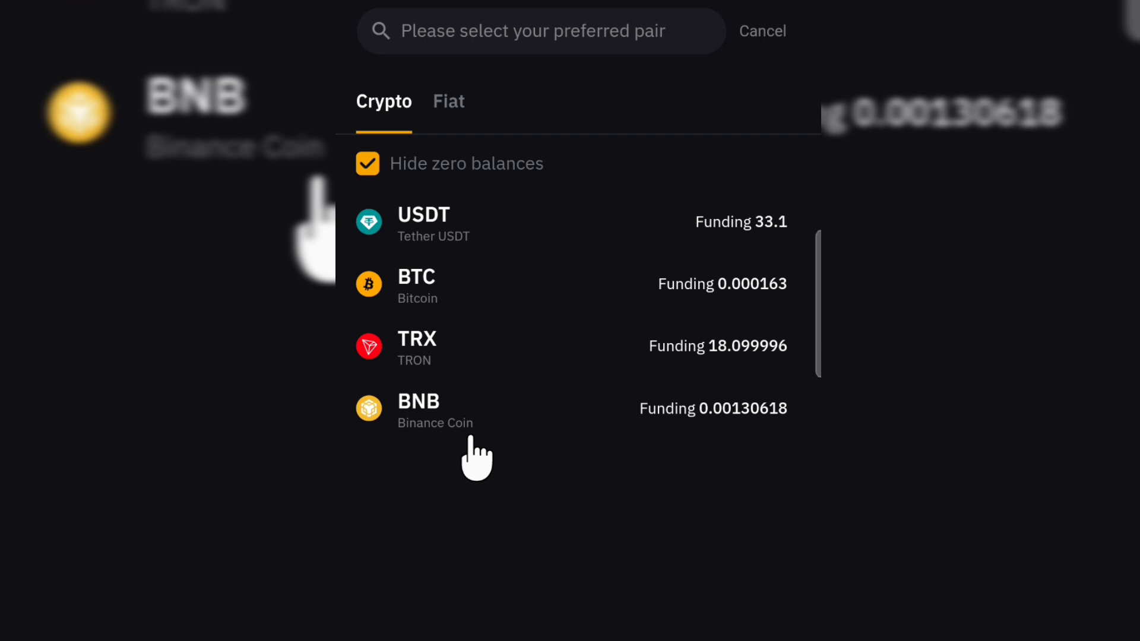
pyautogui.click(511, 225)
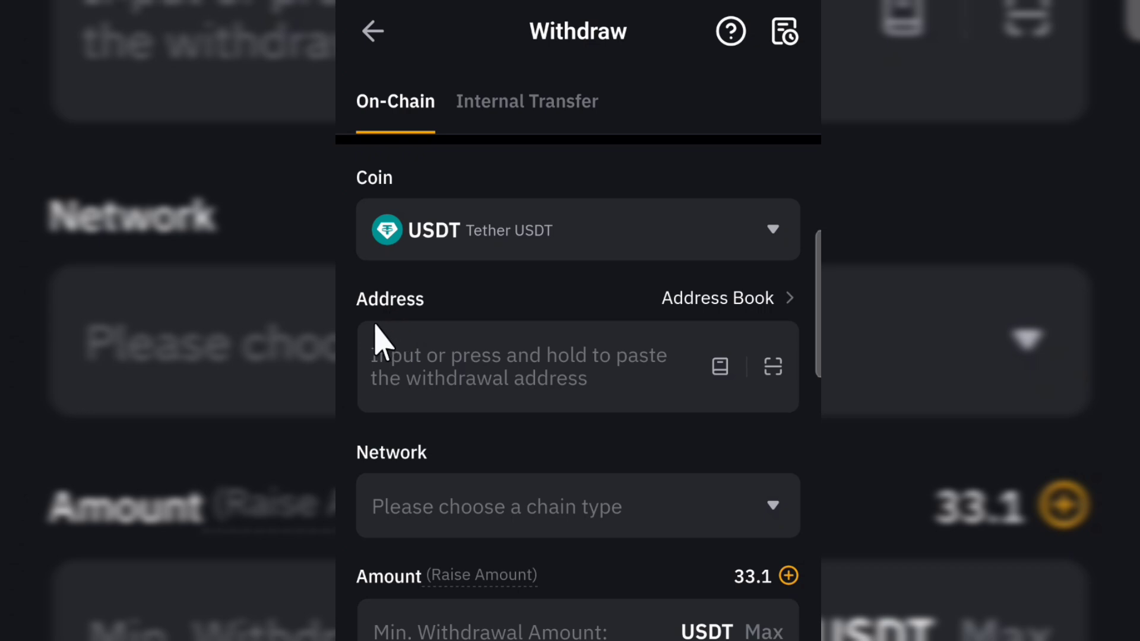
# - Set the USDT withdrawal network to TRC20 and the amount to 10
pyautogui.click(440, 351)
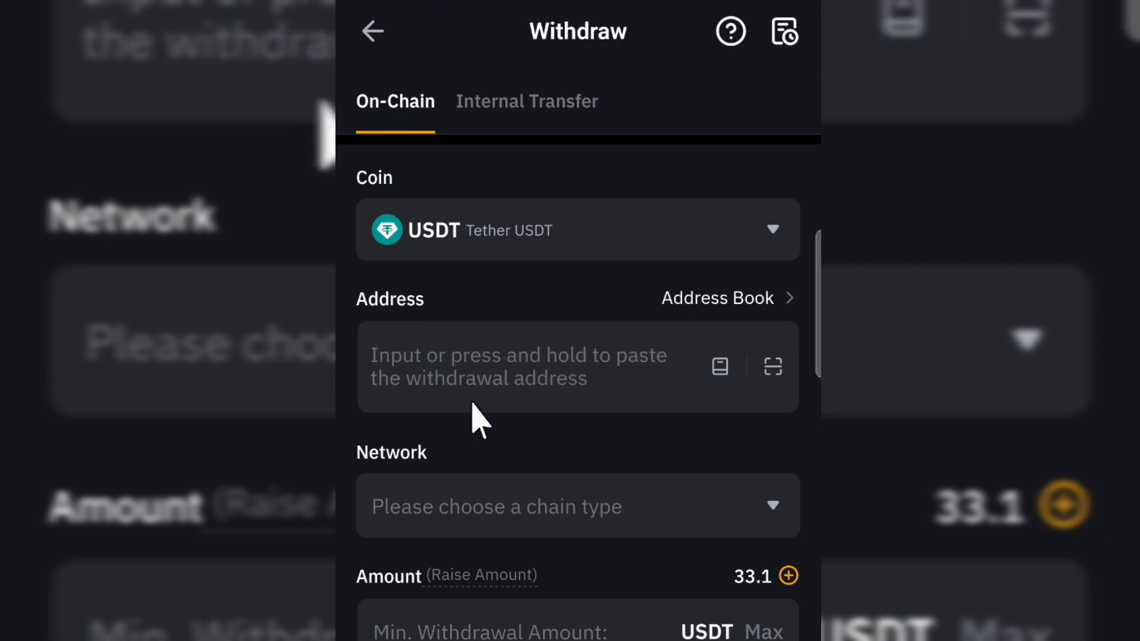
pyautogui.click(549, 509)
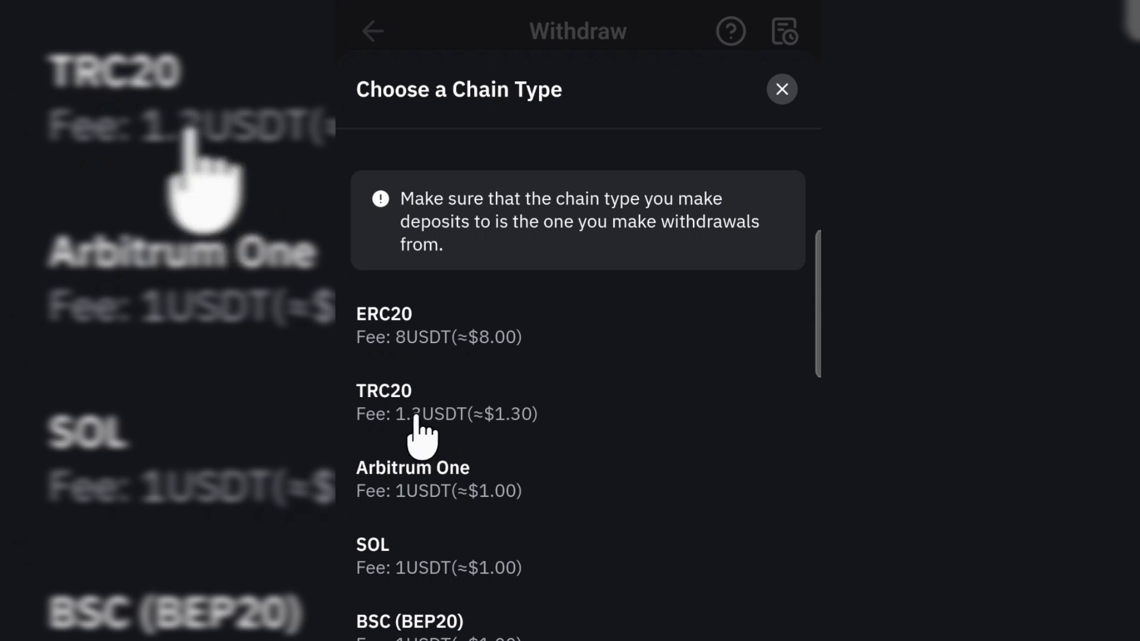
pyautogui.click(393, 414)
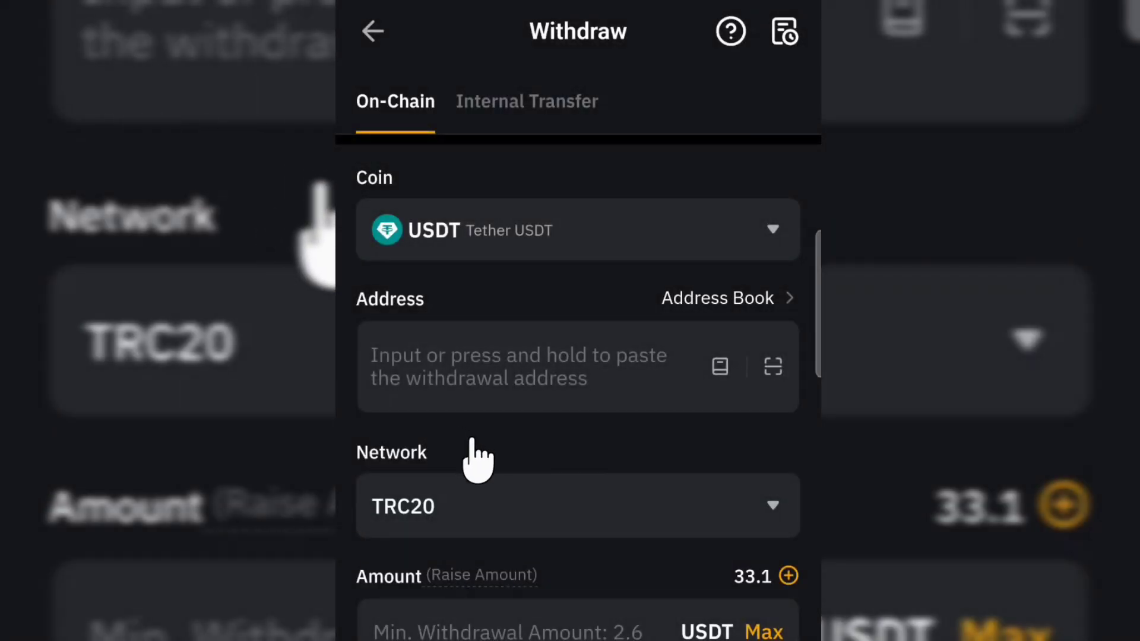
pyautogui.click(504, 620)
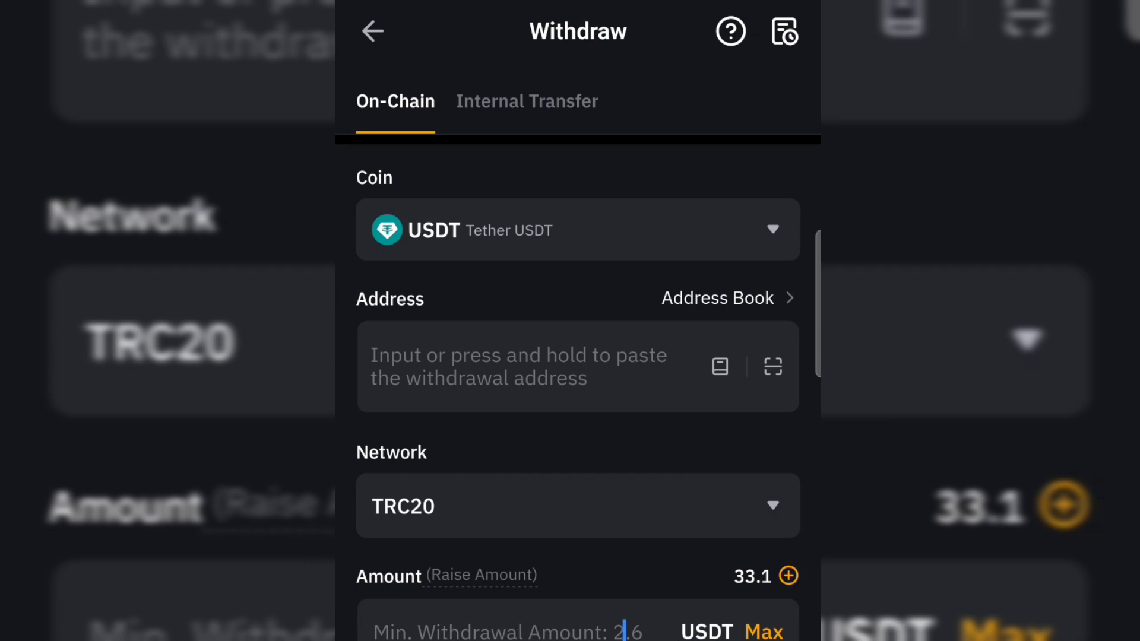
pyautogui.write('10')
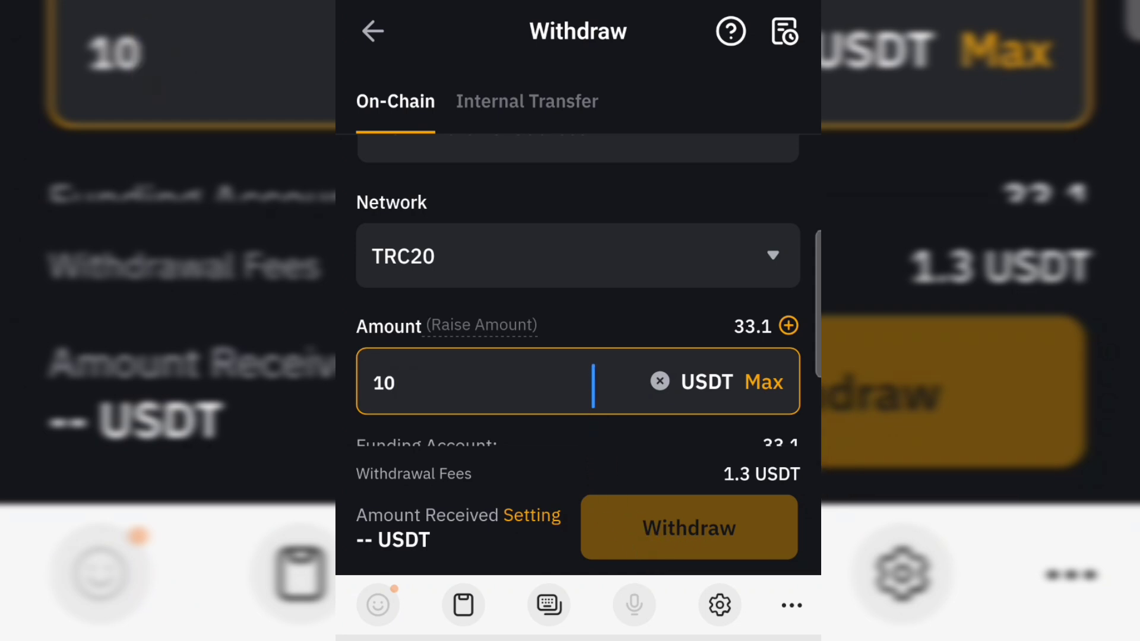
pyautogui.click(593, 314)
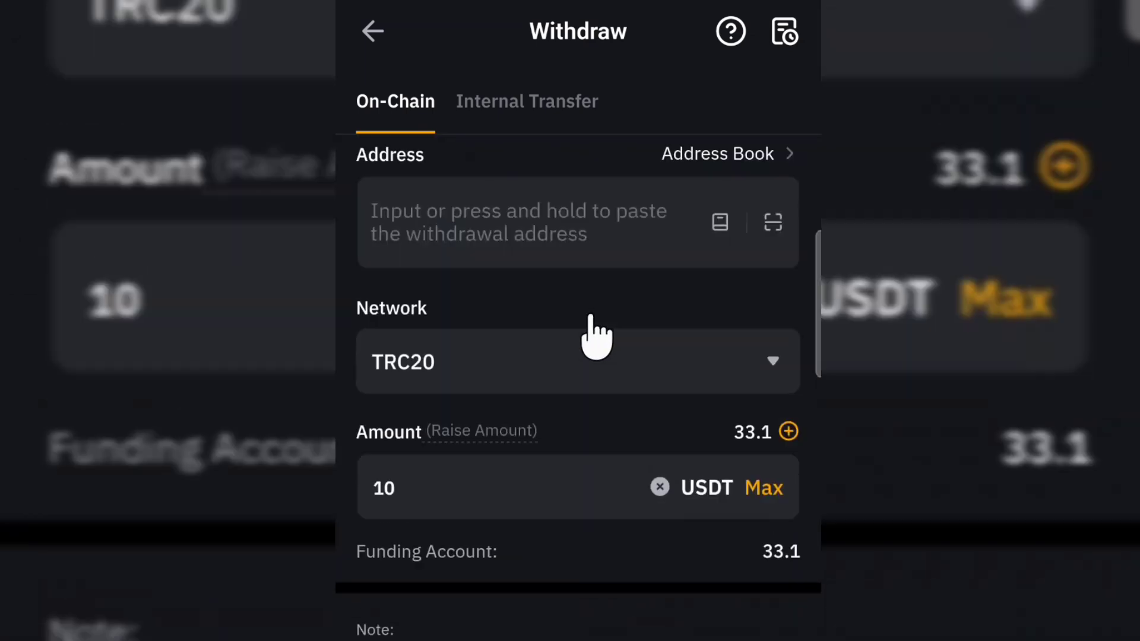